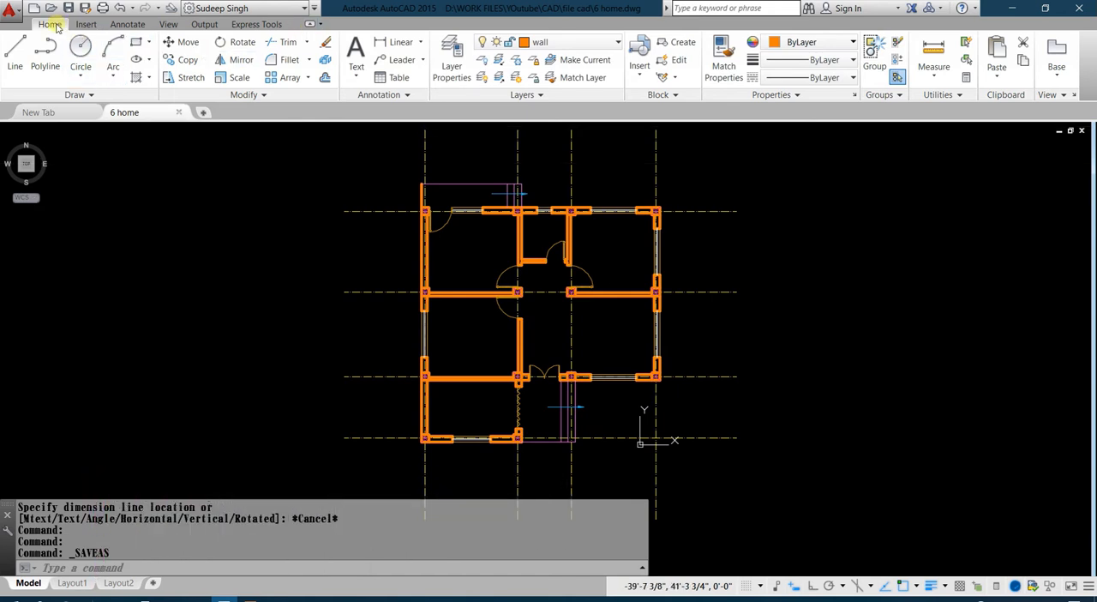
left_click(355, 75)
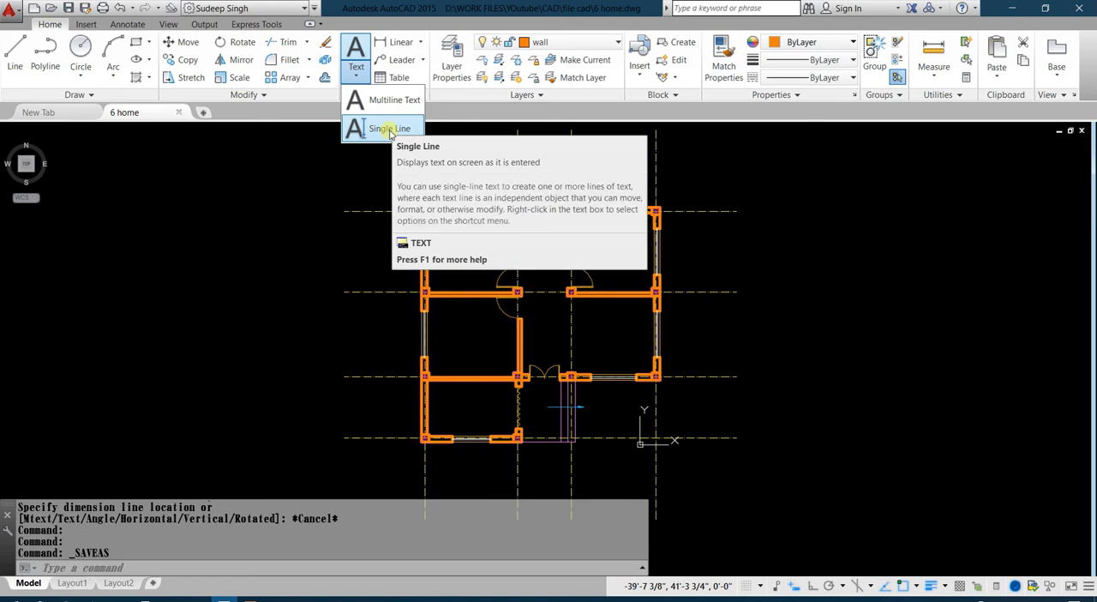
left_click(127, 24)
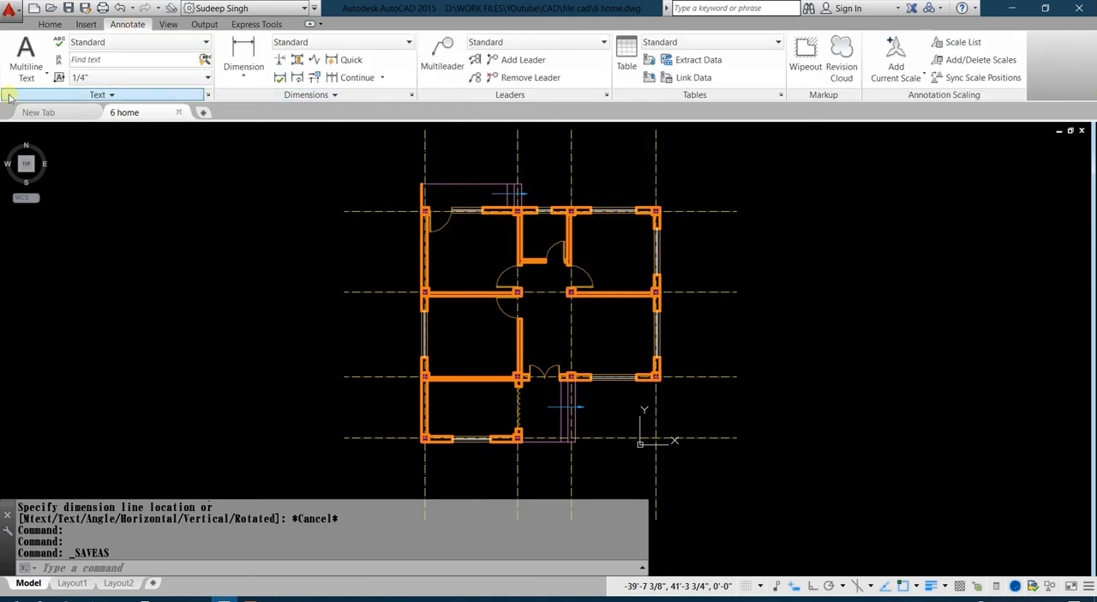
left_click(33, 78)
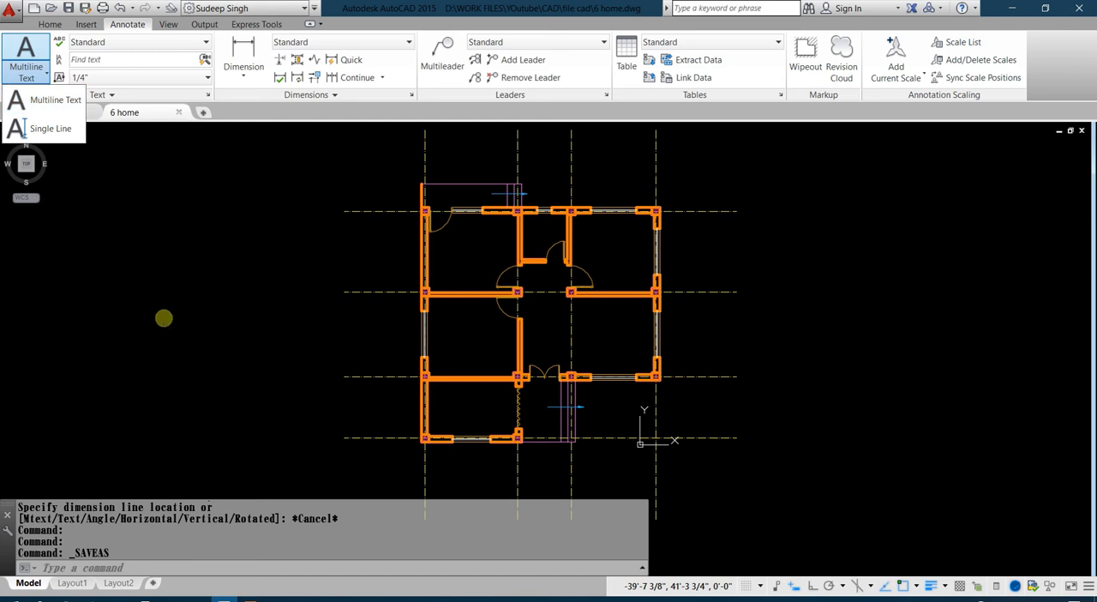
type("dt")
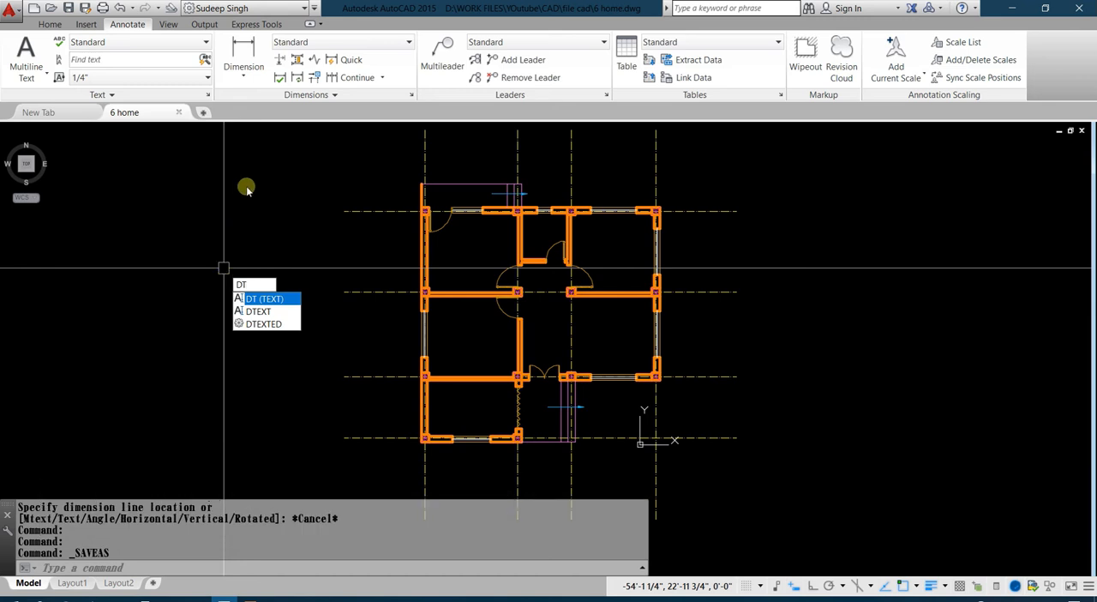
key("Escape")
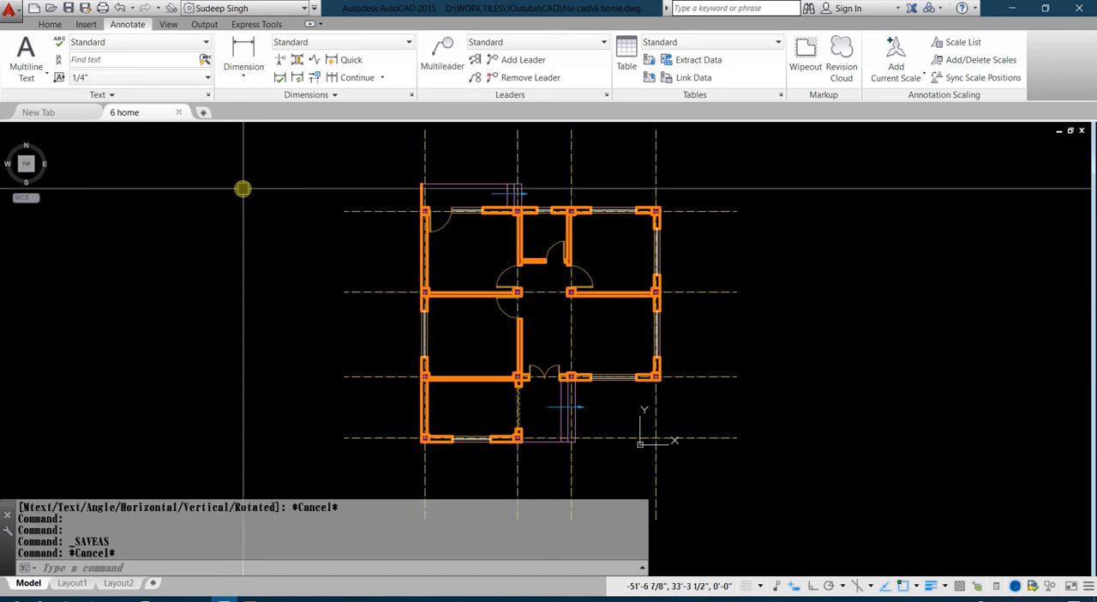
type("T")
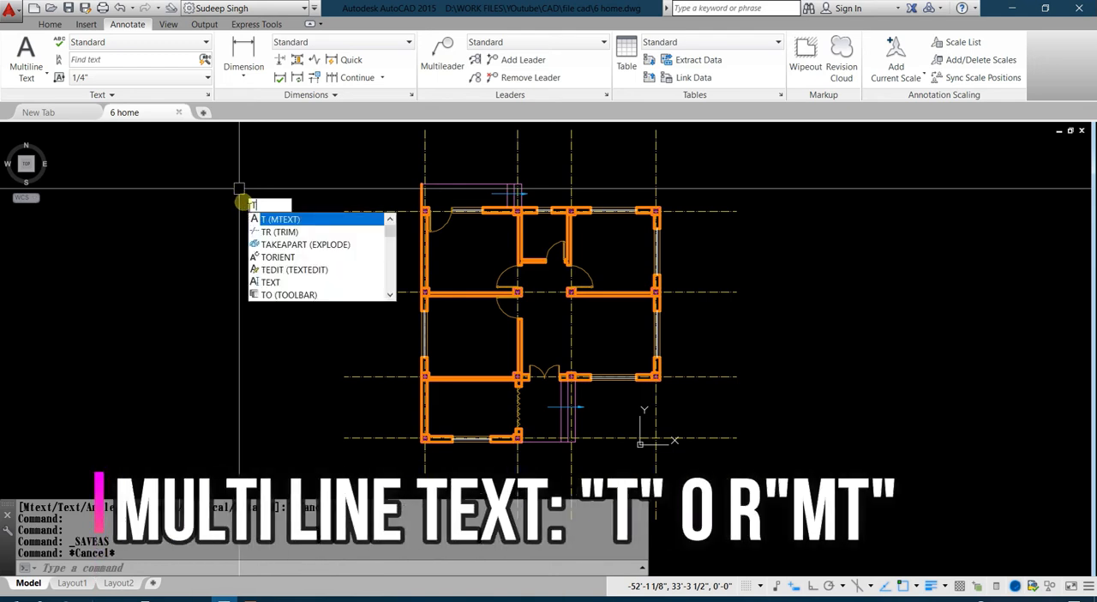
left_click(282, 336)
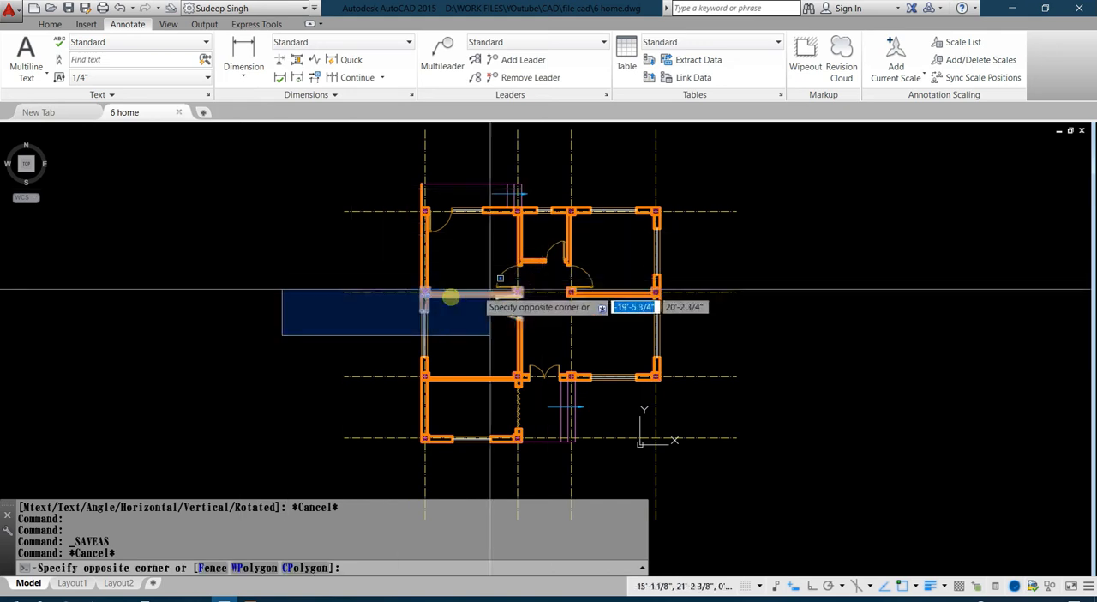
left_click(183, 425)
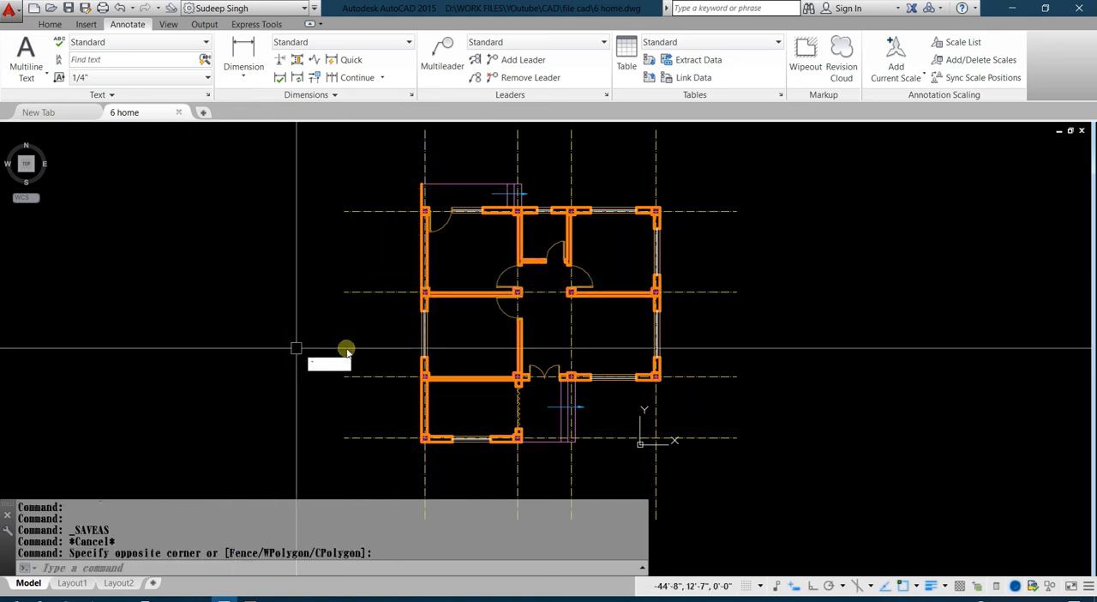
key("Escape")
Place the single-line text ROOM in the empty area beside the floor plan, 9" high with a 0 rotation angle.
middle_click_drag(514, 350, 227, 351)
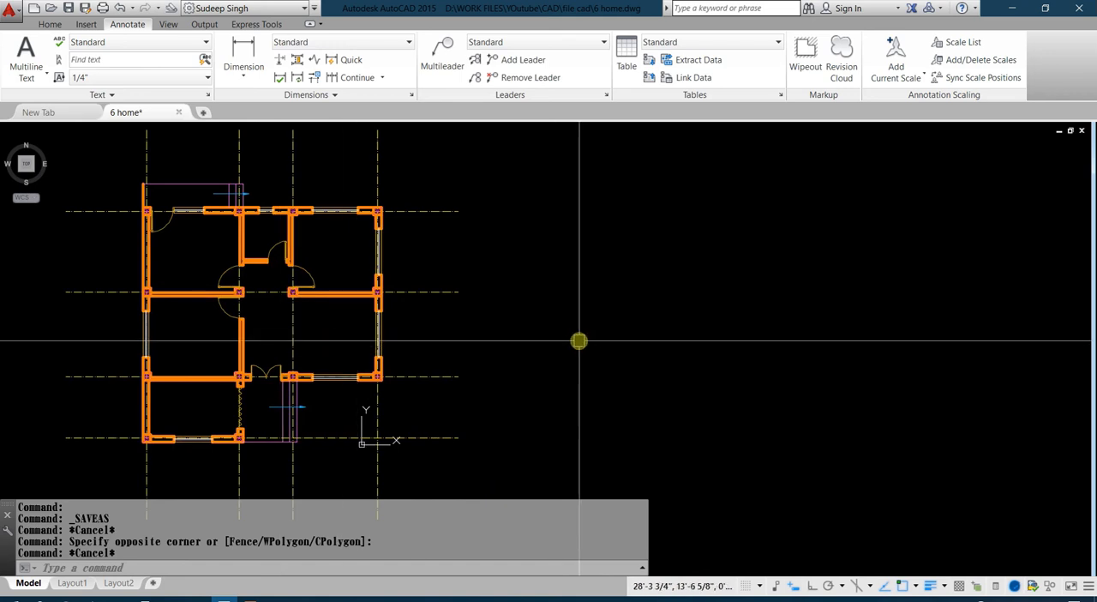
type("DT")
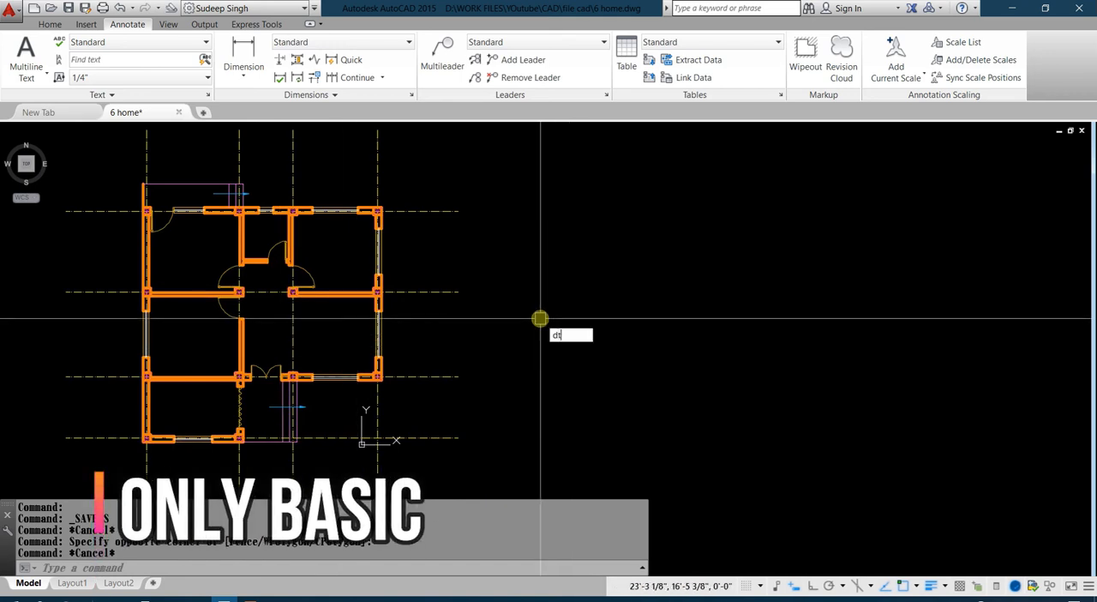
key("Return")
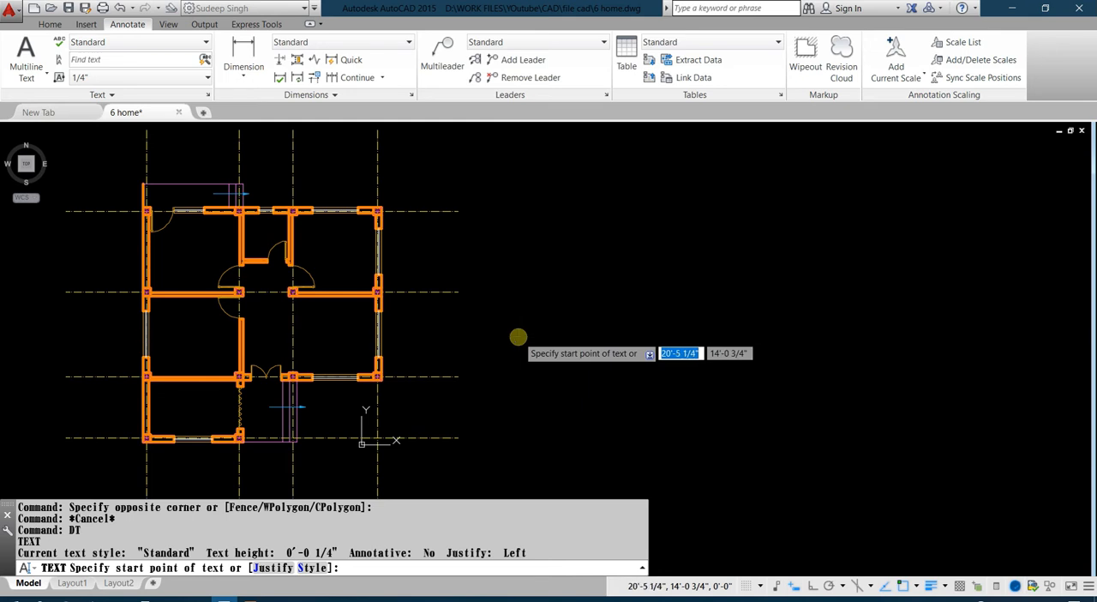
left_click(518, 336)
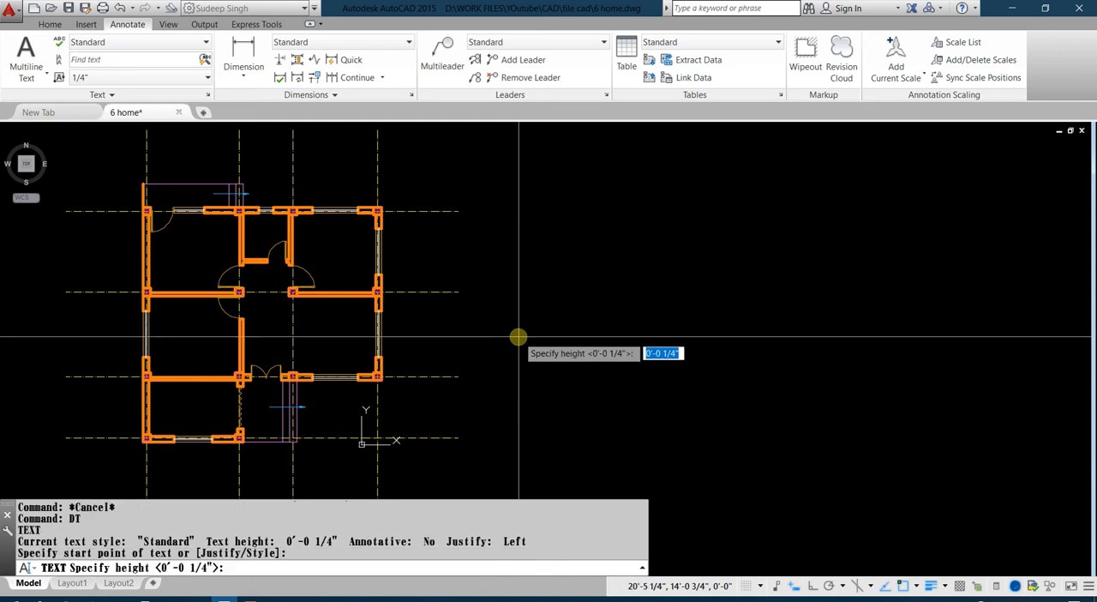
type("9")
key("Return")
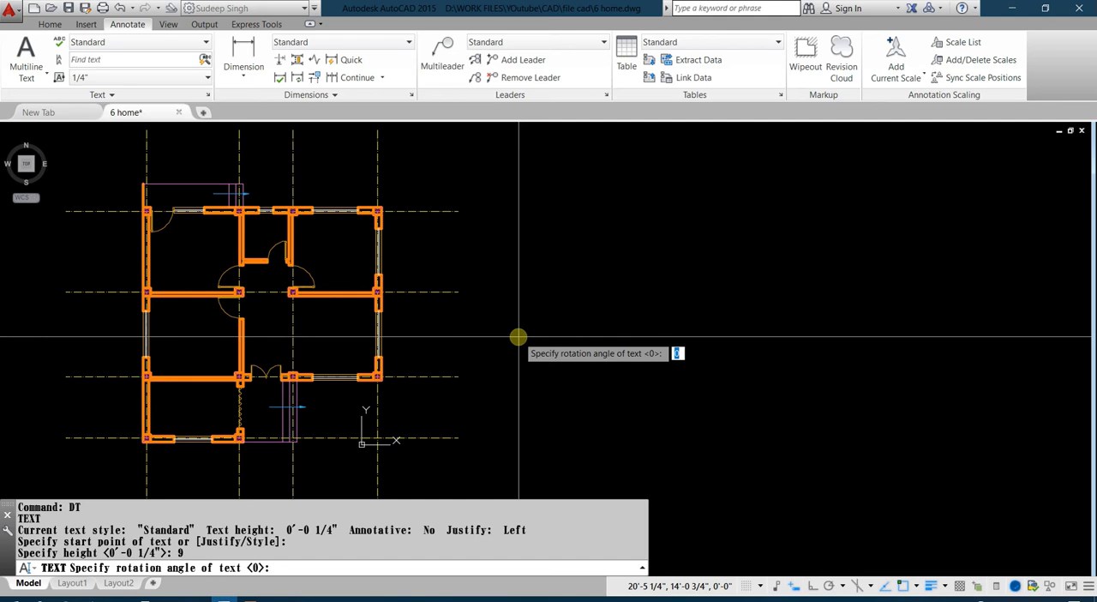
key("Return")
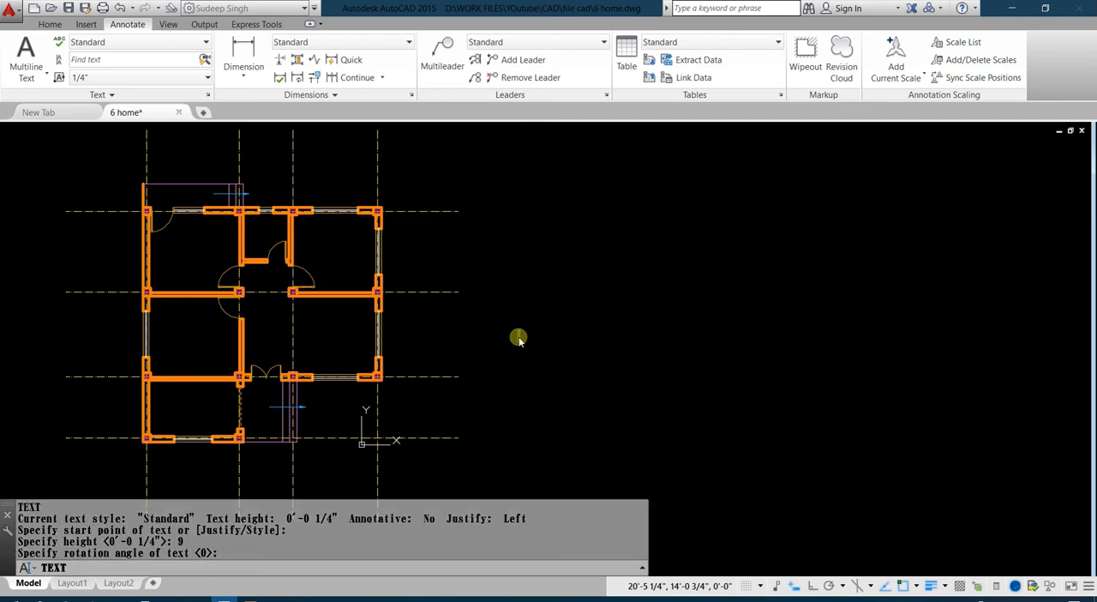
type("room")
key("BackSpace")
key("BackSpace")
key("BackSpace")
key("BackSpace")
type("ROOM")
key("Return")
key("Return")
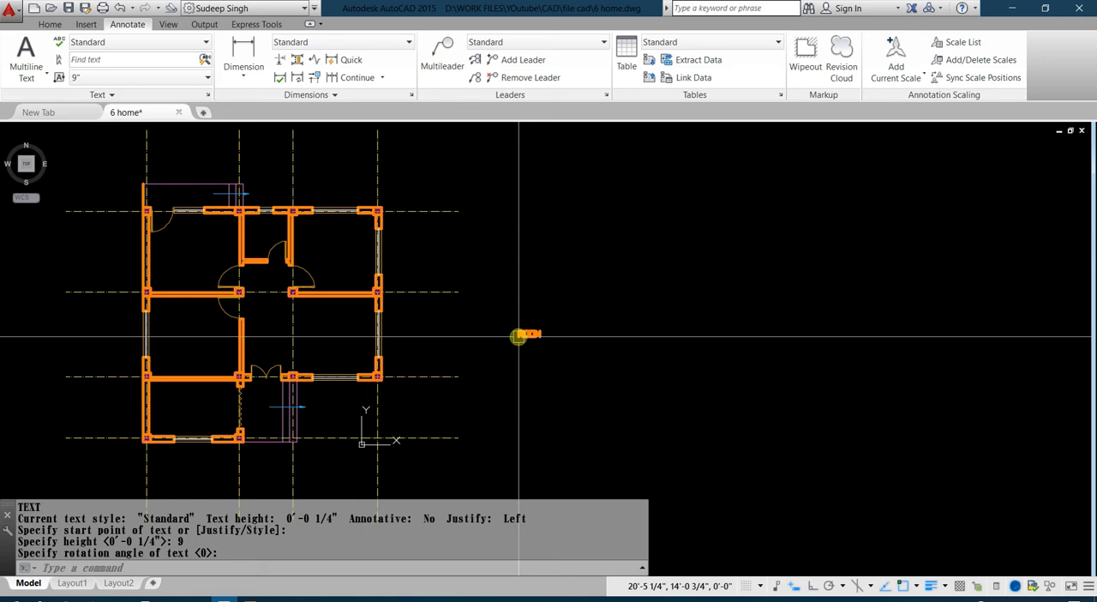
Create a new layer named Text.
scroll(232, 240, "up", 6)
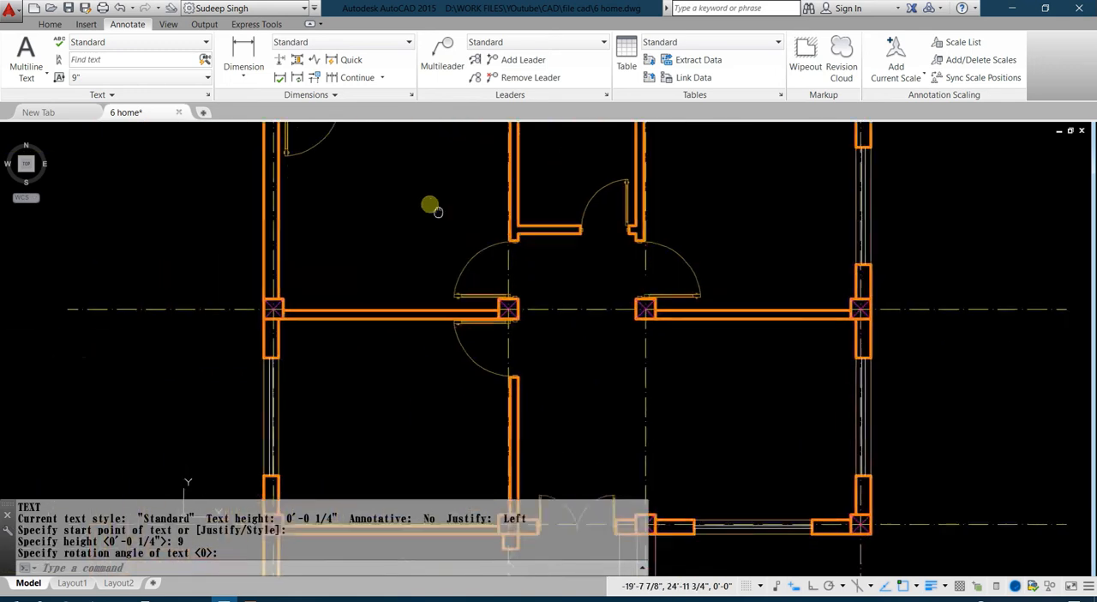
scroll(460, 280, "down", 3)
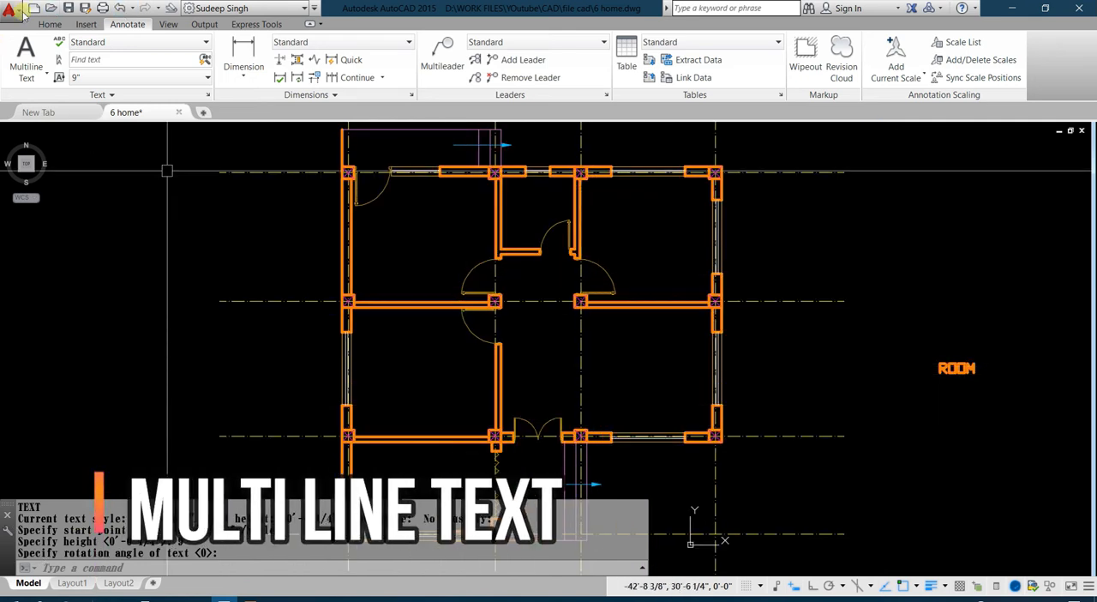
left_click(50, 24)
left_click(557, 44)
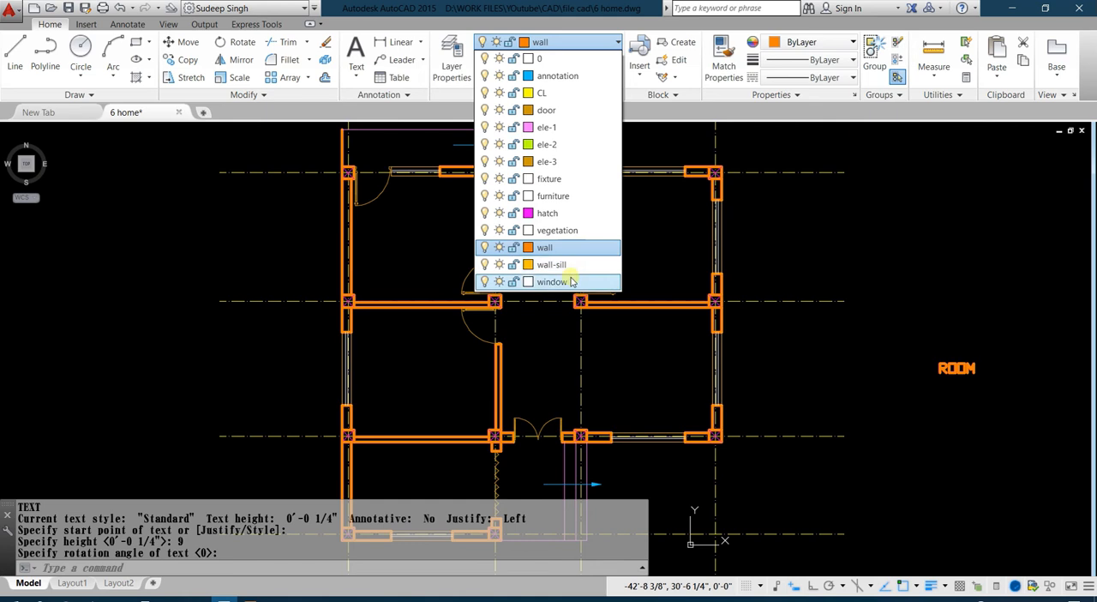
left_click(380, 31)
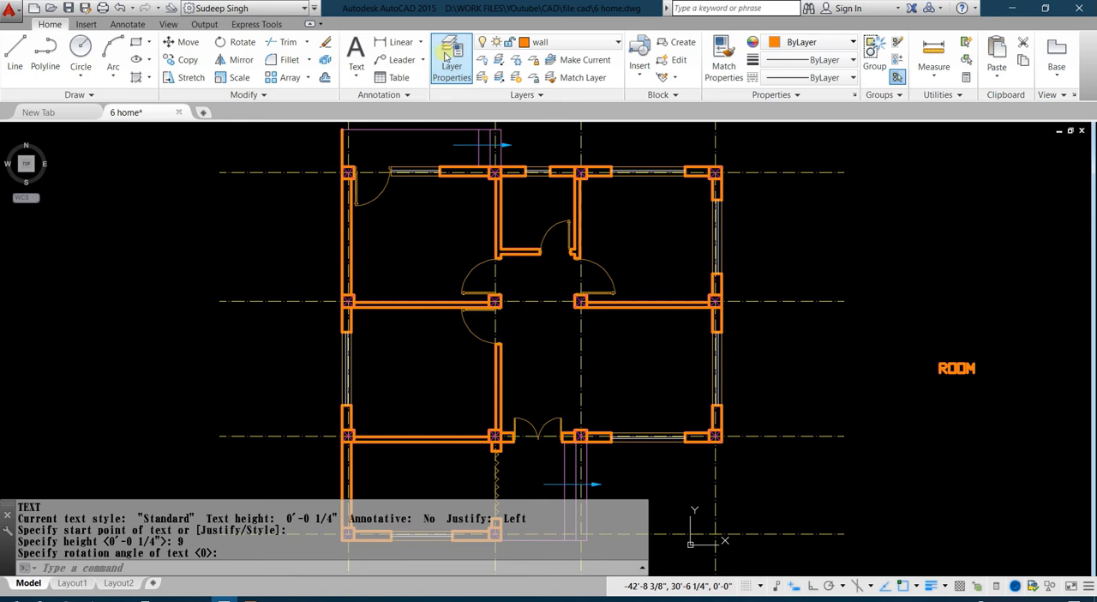
left_click(447, 58)
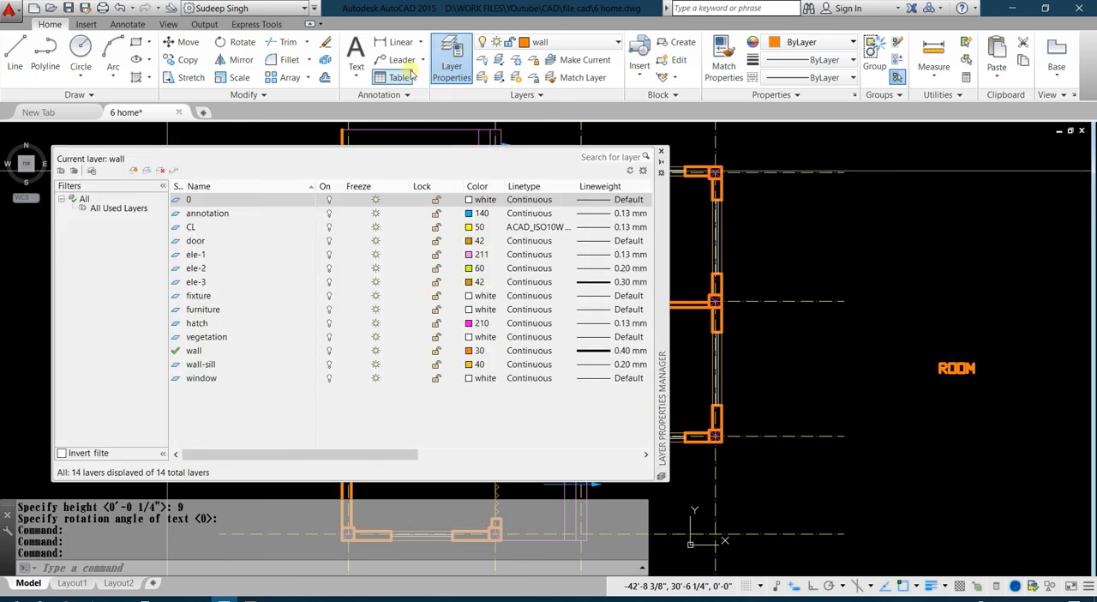
left_click(134, 174)
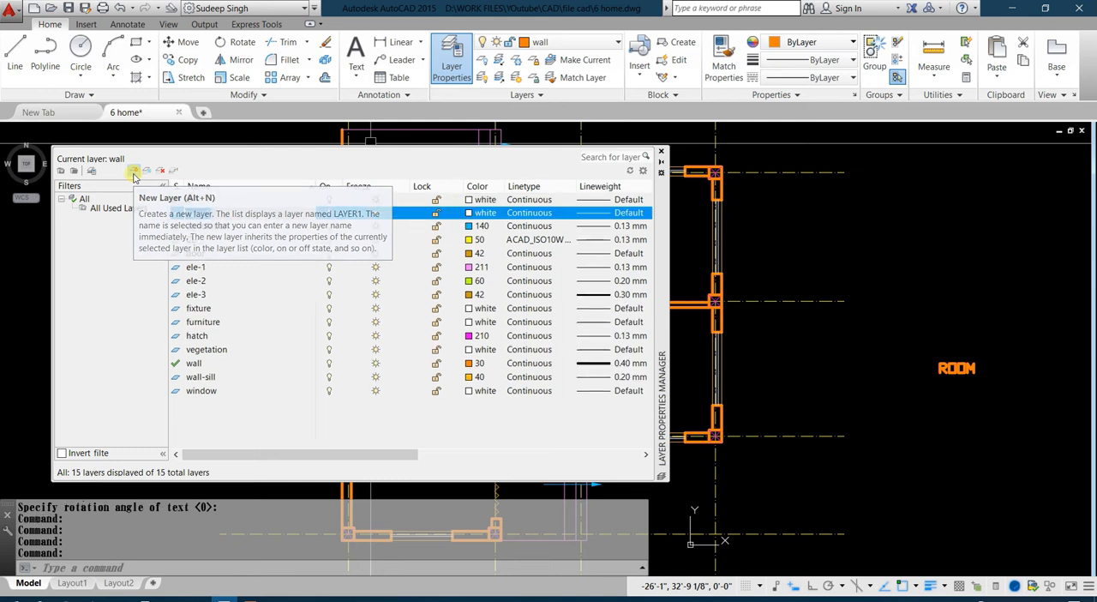
type("tEX")
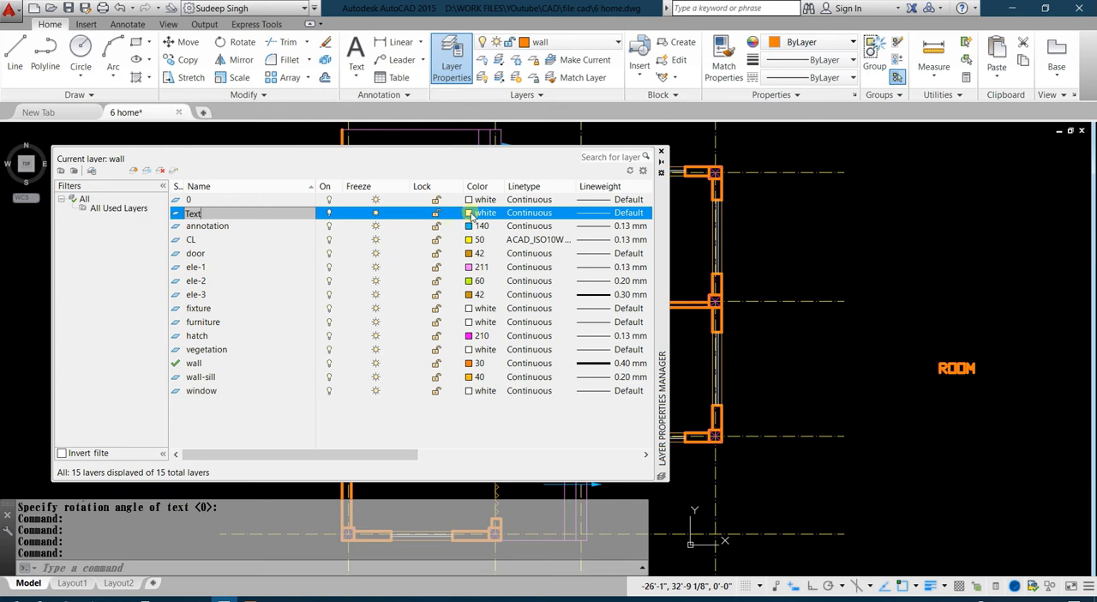
Set the Text layer's lineweight to 0.13 mm and make it the current layer.
left_click(620, 215)
left_click(537, 269)
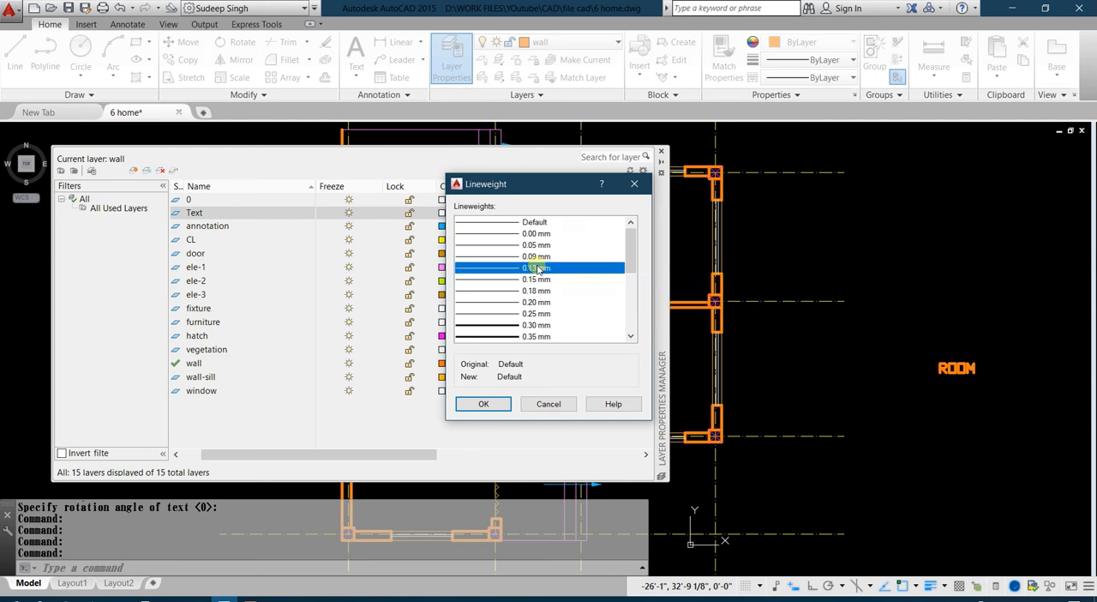
left_click(492, 408)
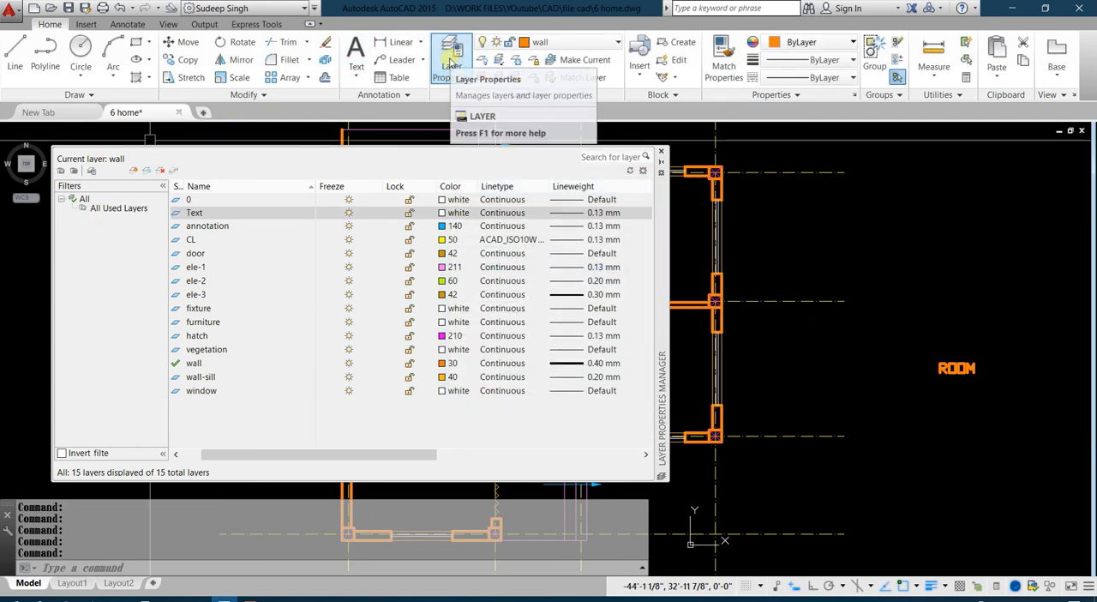
left_click(452, 63)
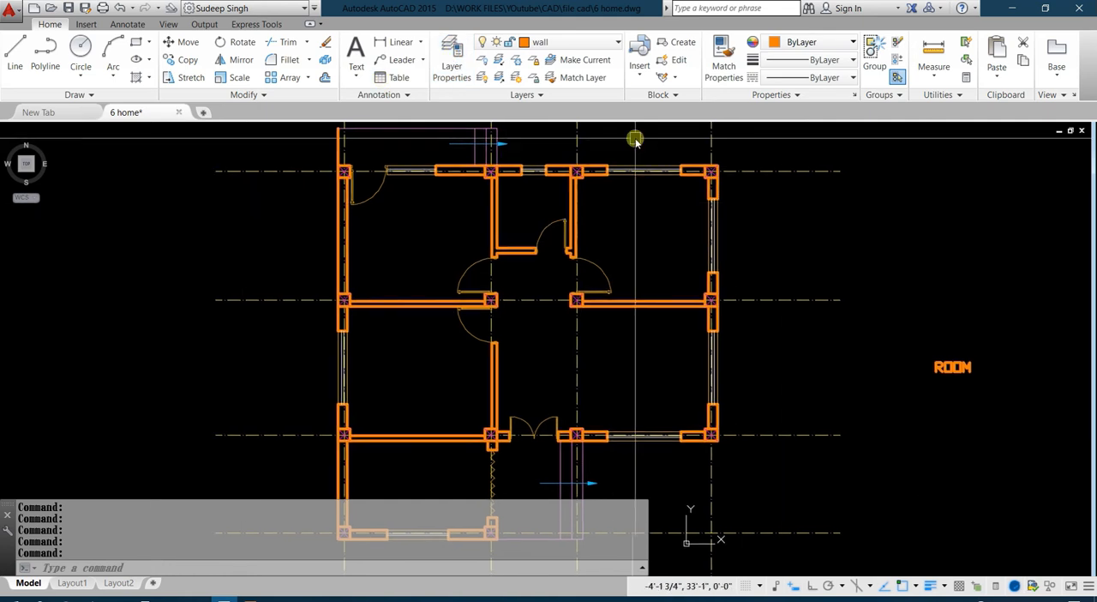
left_click(557, 42)
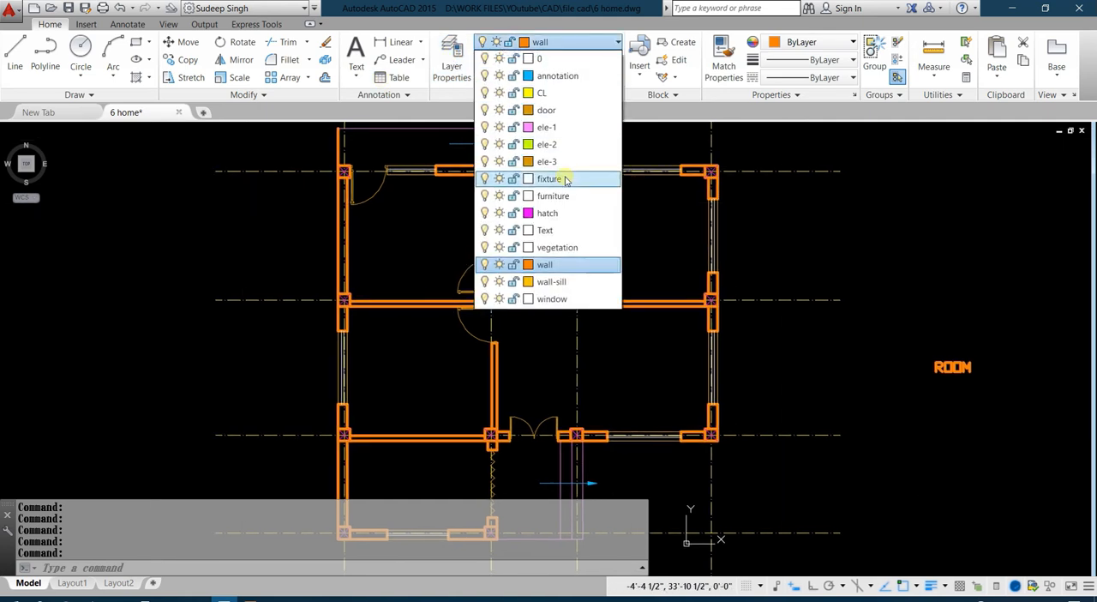
left_click(547, 229)
Create the multiline text LIVING ROOM in a text box inside the plan's lower-right room, beside the double-door entrance.
middle_click_drag(600, 220, 607, 237)
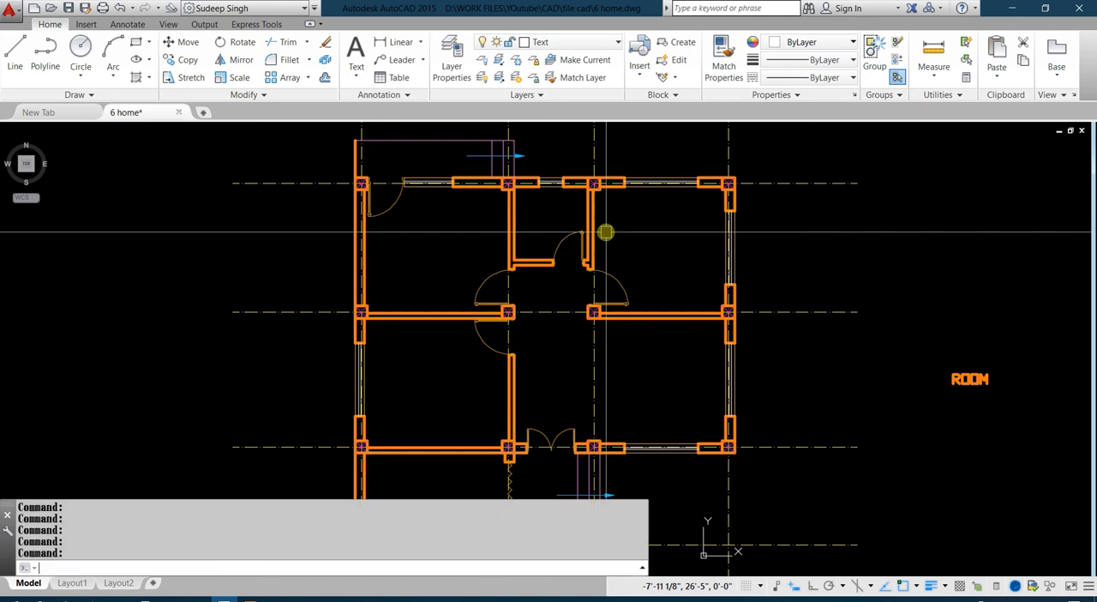
type("T")
key("Return")
scroll(614, 225, "up", 2)
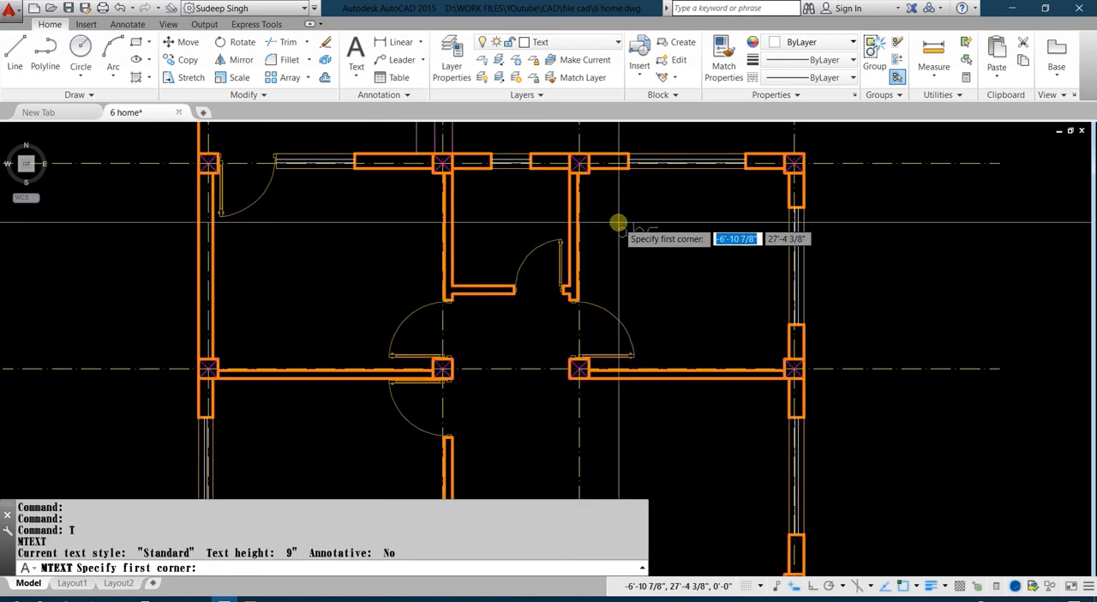
middle_click_drag(674, 480, 705, 223)
scroll(489, 313, "down", 2)
scroll(404, 418, "up", 3)
scroll(441, 306, "down", 2)
scroll(437, 351, "up", 1)
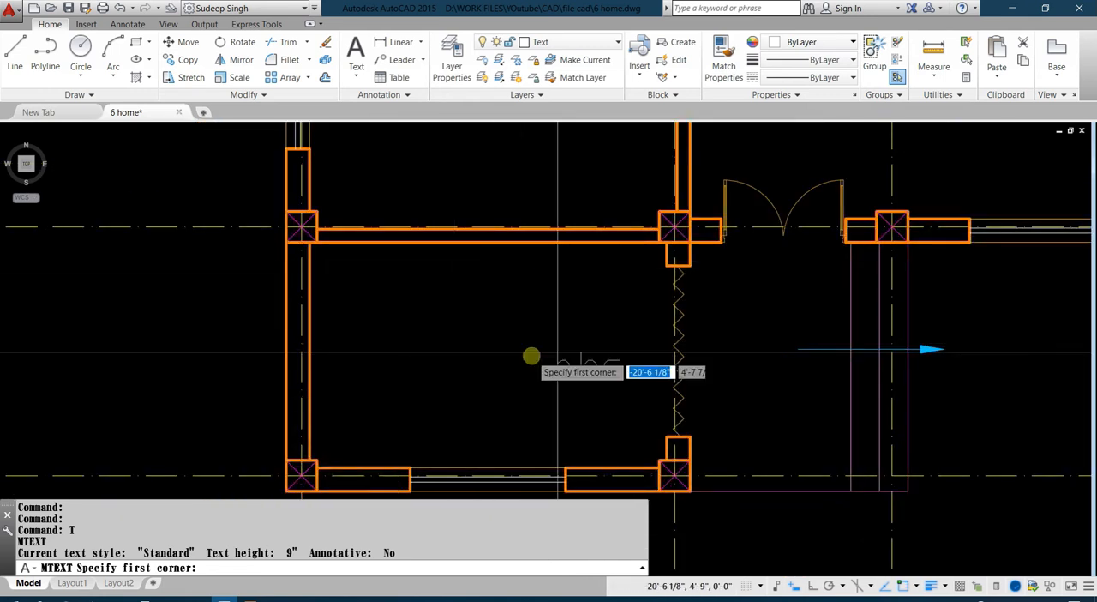
middle_click_drag(515, 296, 445, 433)
middle_click_drag(374, 407, 108, 498)
middle_click_drag(539, 311, 429, 454)
middle_click_drag(738, 411, 1057, 311)
middle_click_drag(857, 244, 556, 316)
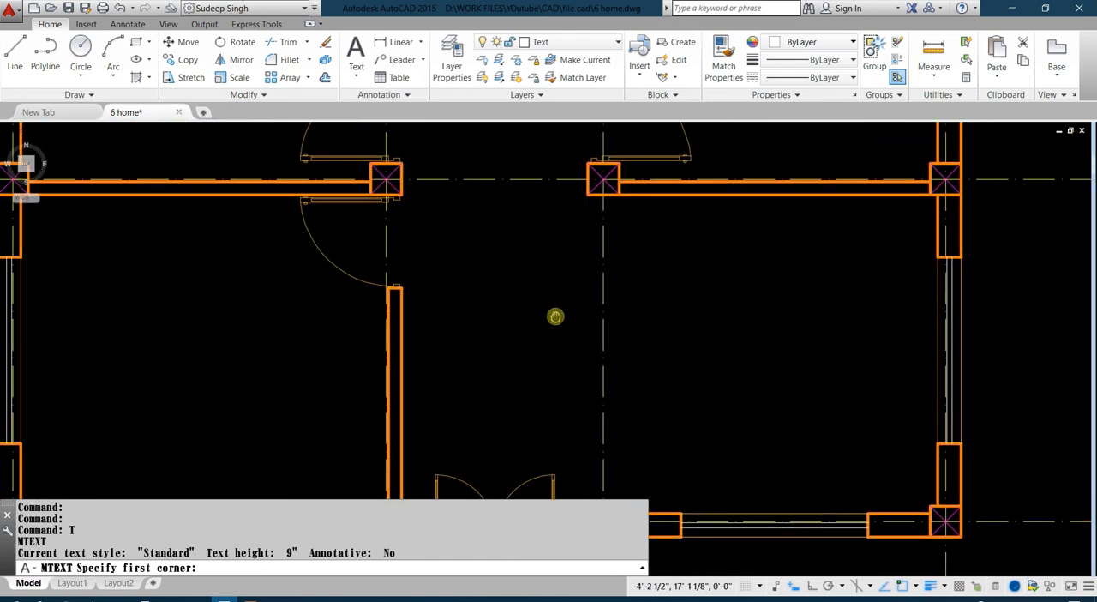
left_click(678, 297)
left_click(850, 368)
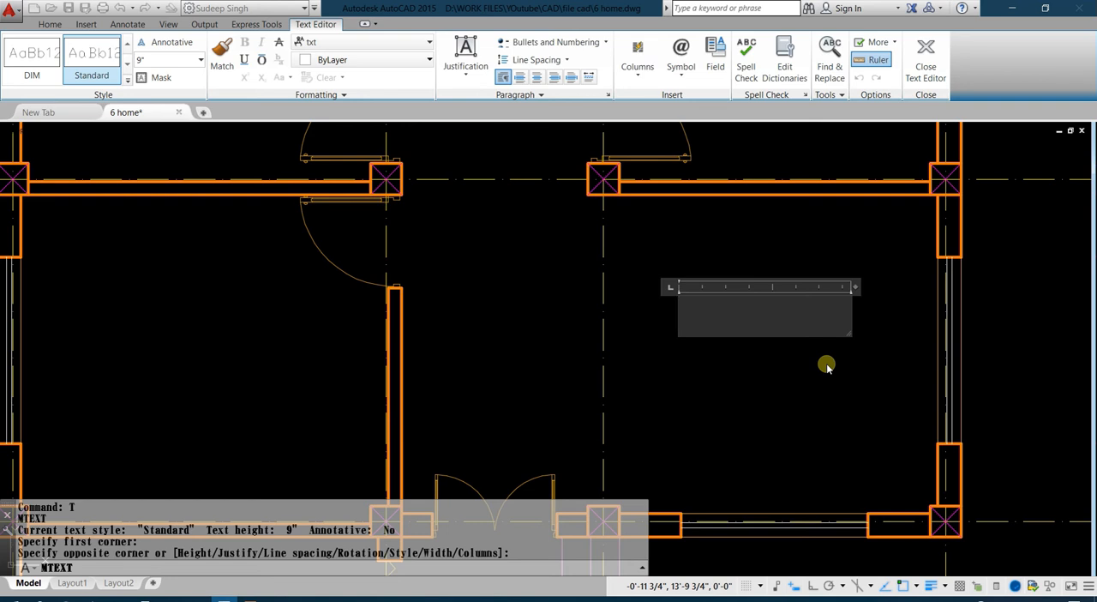
type("LIVING ROOM")
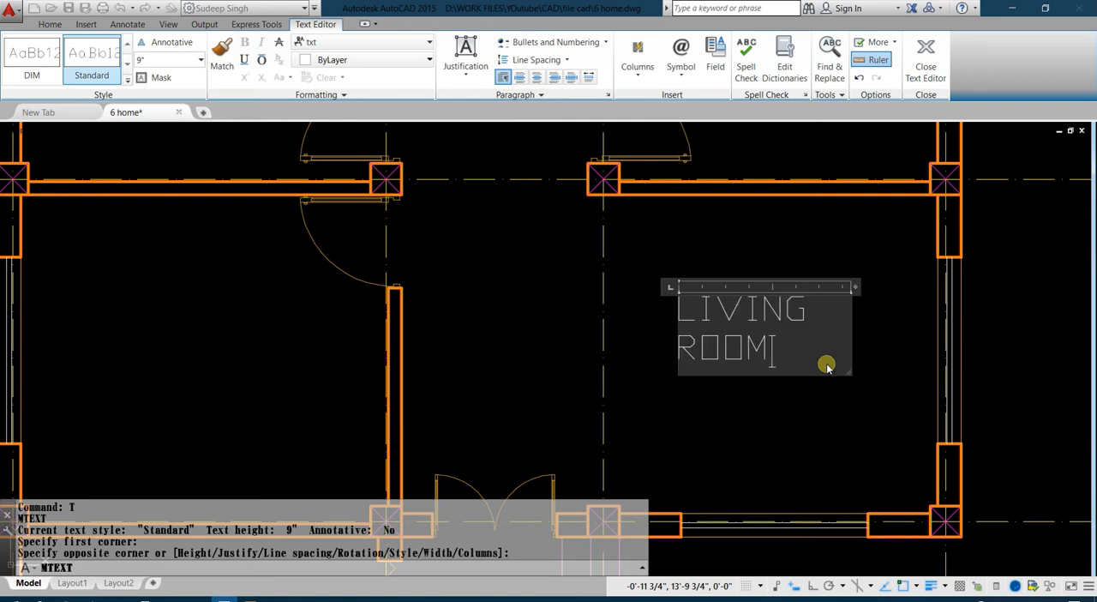
Format the LIVING ROOM text in the Arial font with a height of 7" and finish editing it.
left_click_drag(793, 359, 657, 312)
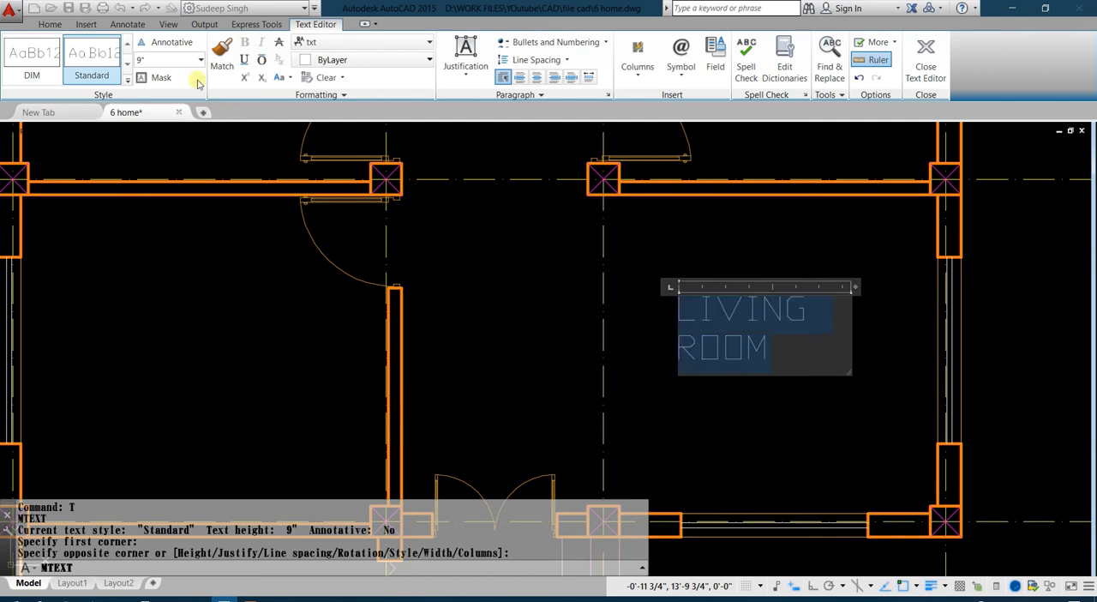
left_click(337, 40)
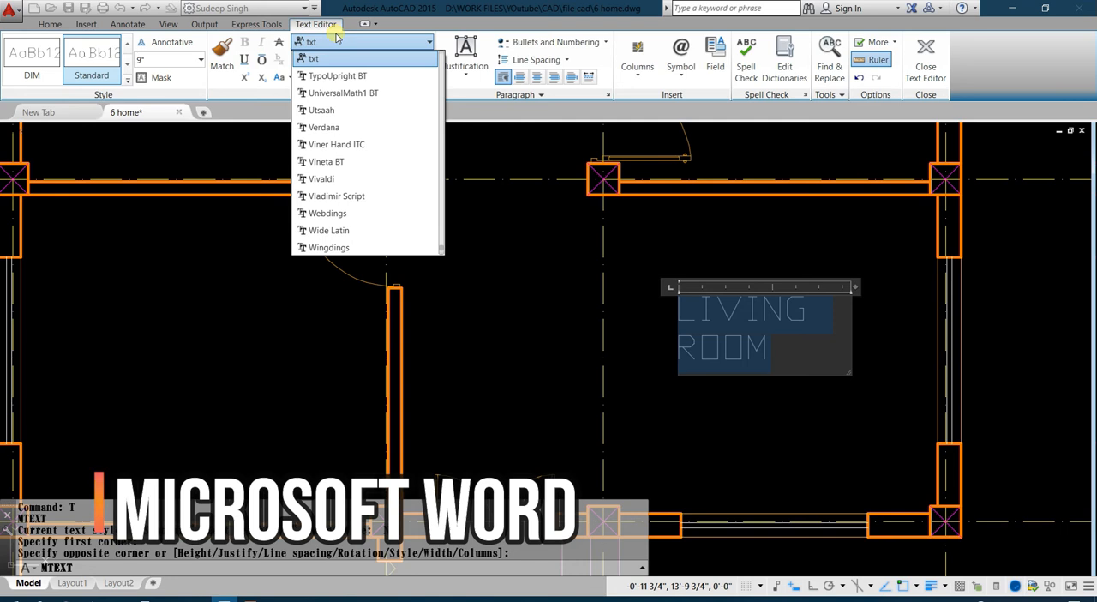
type("ari")
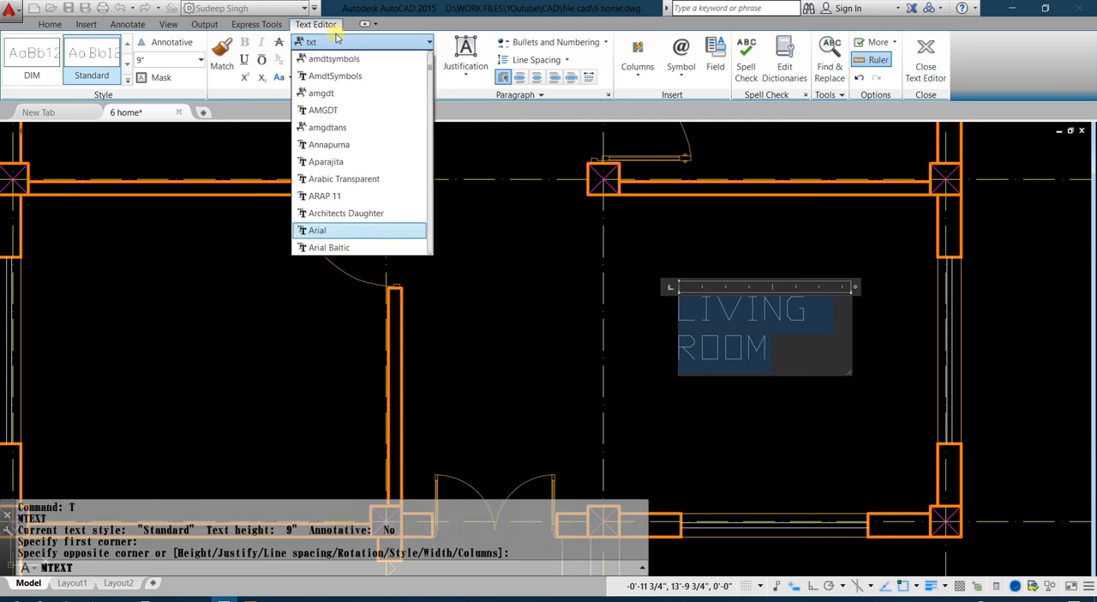
key("Return")
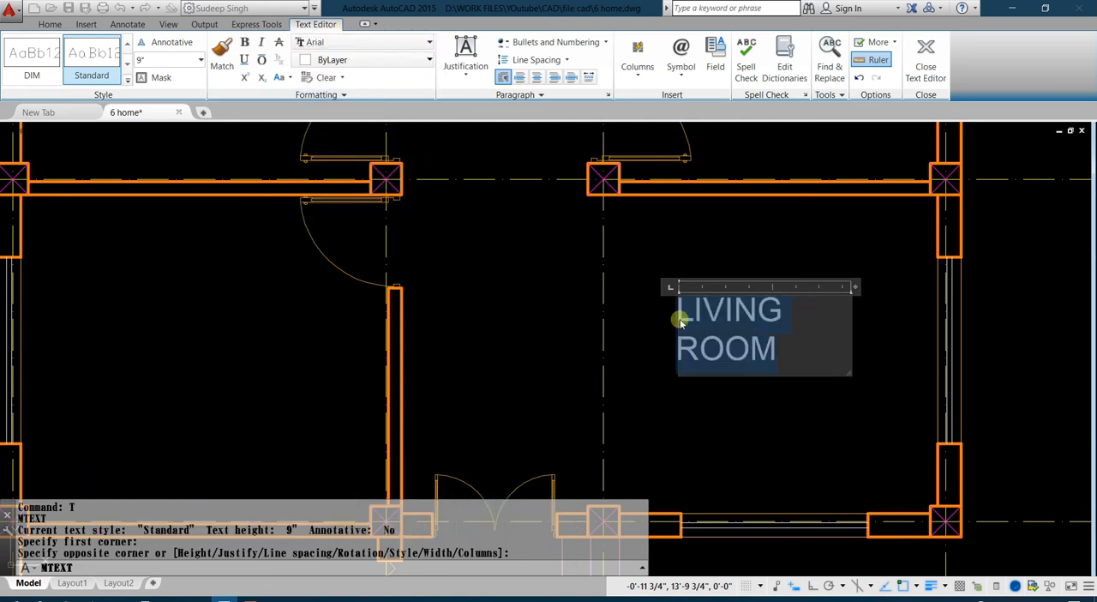
left_click(161, 60)
type("7")
key("Return")
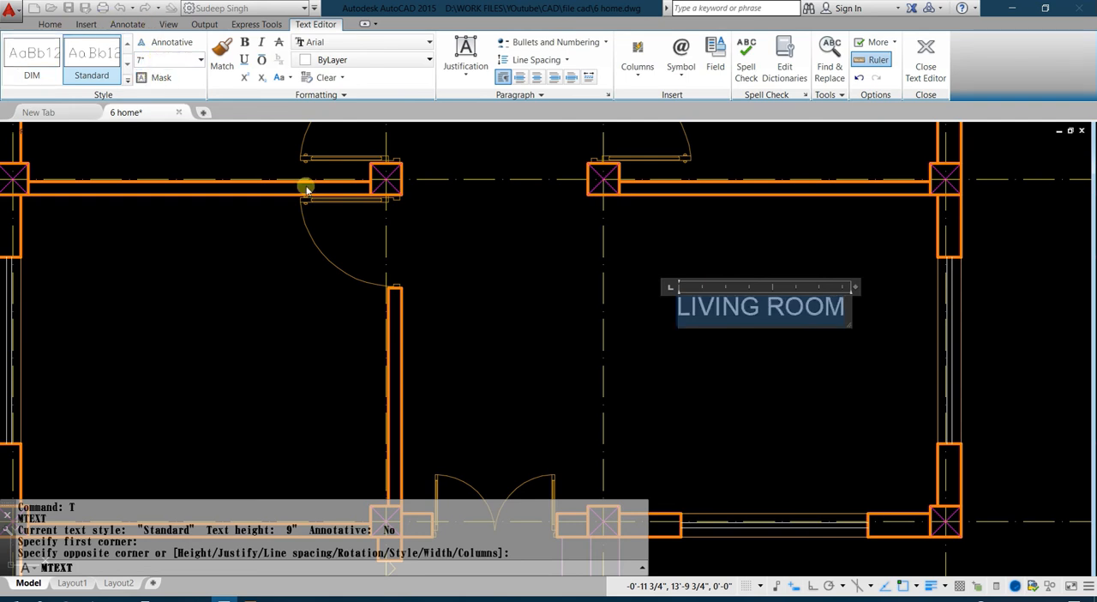
left_click(782, 370)
Move the LIVING ROOM label slightly down towards the middle of its room.
middle_click_drag(786, 362, 640, 294)
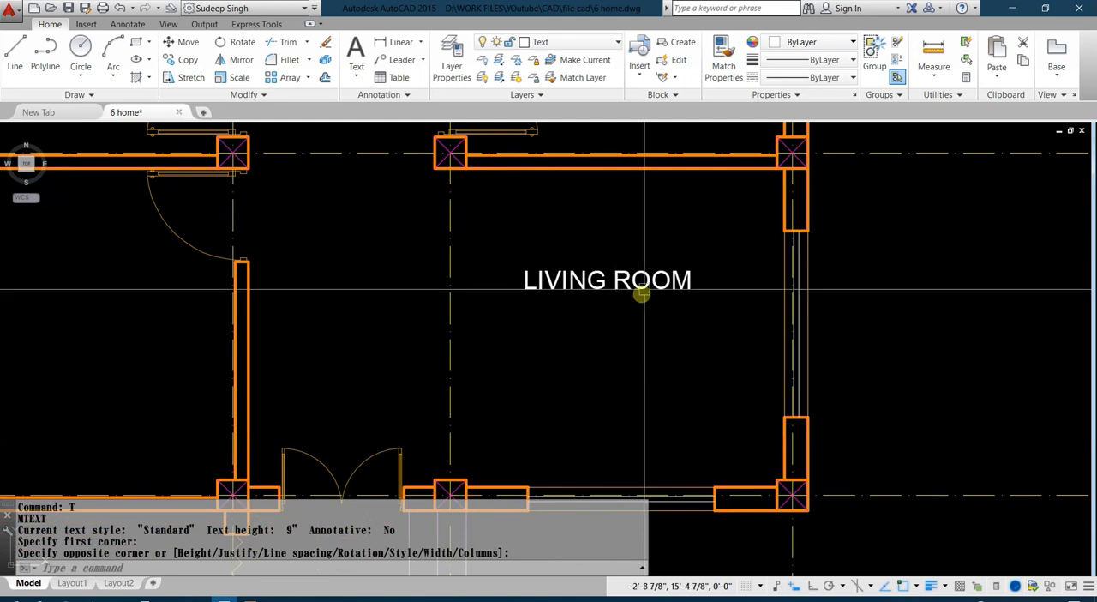
left_click(637, 287)
type("m")
key("space")
left_click(650, 328)
left_click(650, 340)
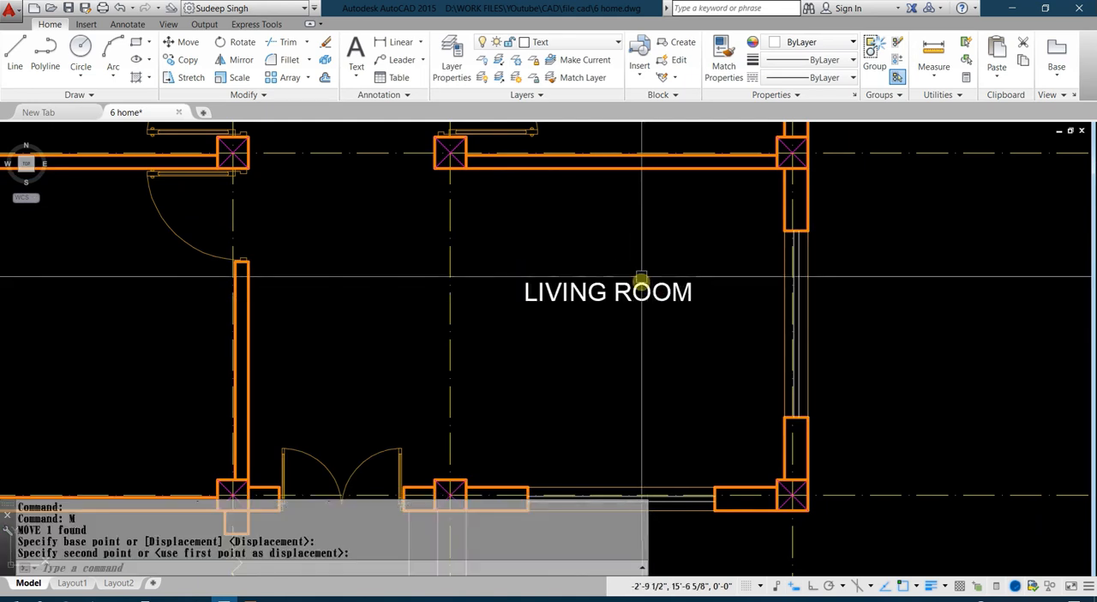
Copy the LIVING ROOM label into the plan's upper-right, small upper-middle, upper-left and lower-left rooms.
middle_click_drag(642, 273, 643, 321)
left_click(662, 291)
left_click(626, 403)
type("co")
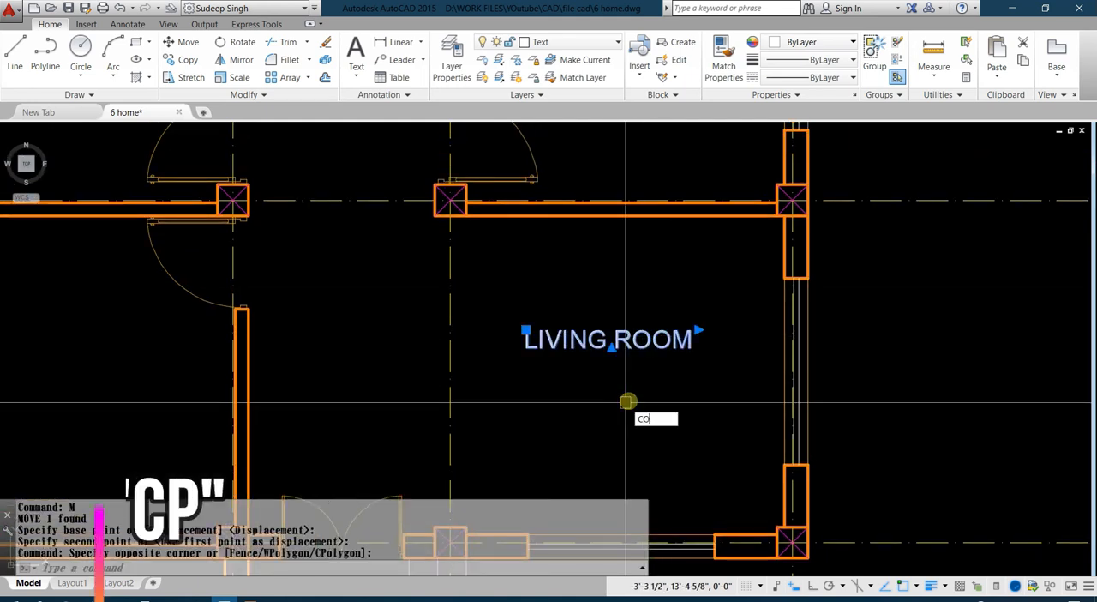
key("space")
left_click(615, 419)
middle_click_drag(681, 256, 649, 385)
left_click(583, 317)
left_click(571, 388)
middle_click_drag(144, 425, 291, 226)
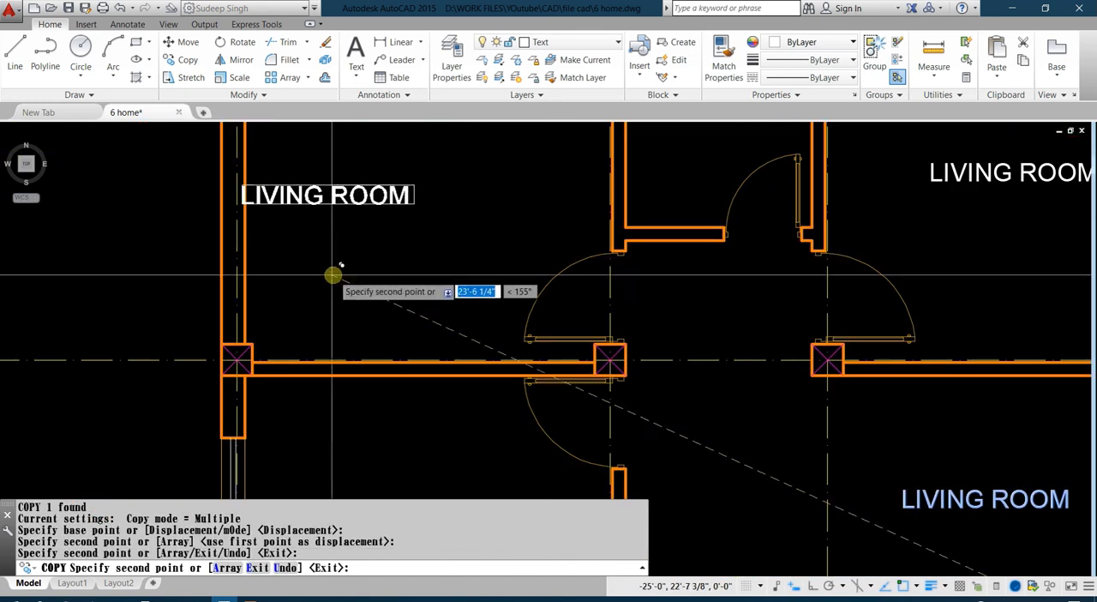
left_click(404, 269)
middle_click_drag(578, 391, 596, 149)
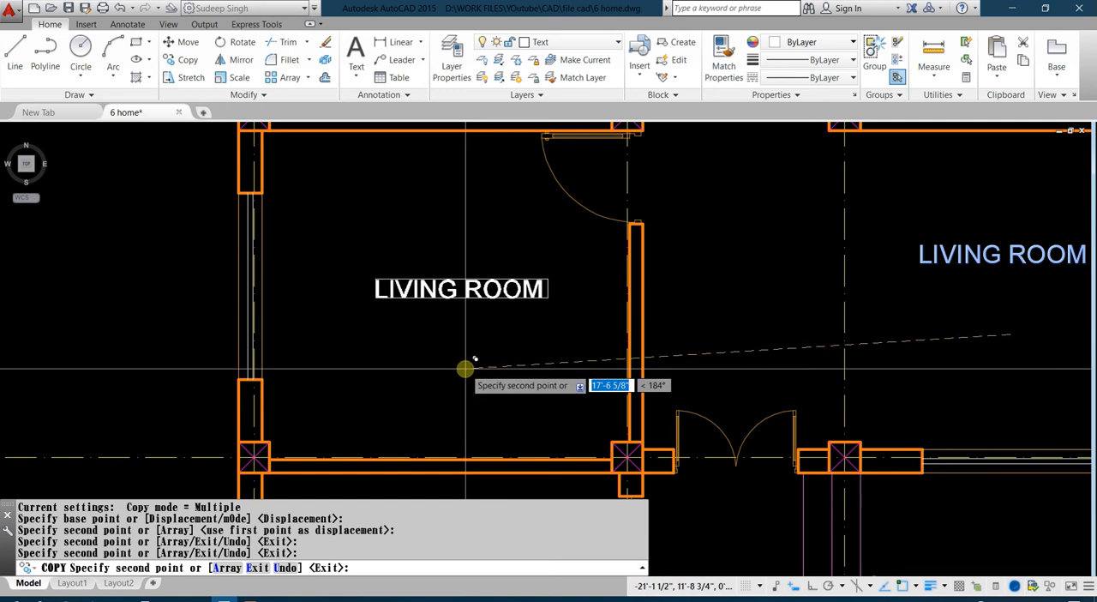
left_click(465, 370)
scroll(394, 392, "down", 6)
middle_click_drag(509, 356, 454, 387)
scroll(454, 386, "up", 4)
key("Escape")
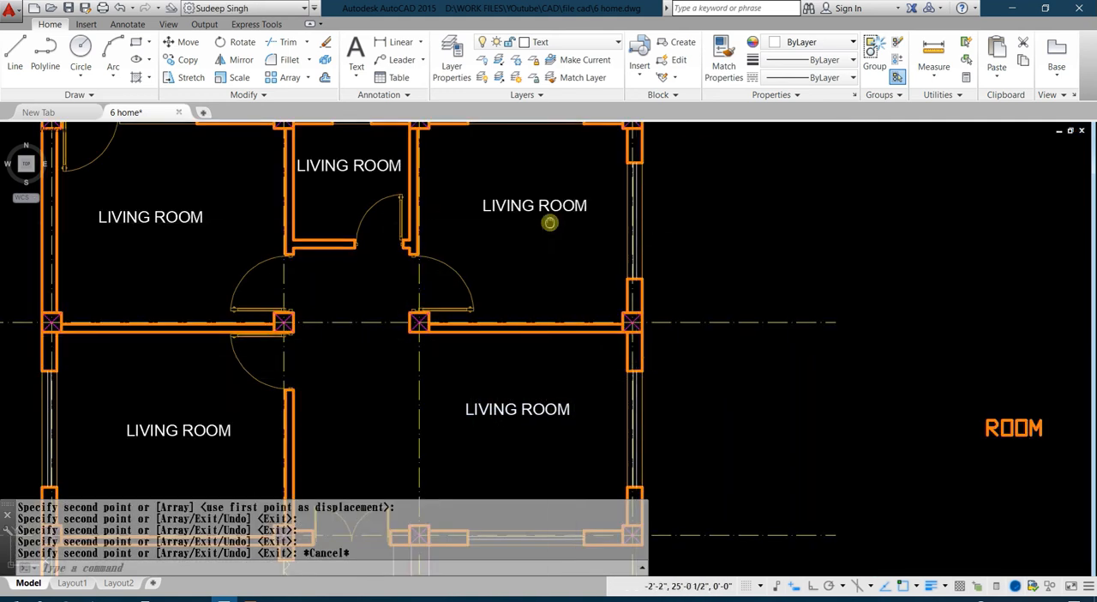
Replace the copied label text in the plan's upper-right room with KITCHEN.
scroll(551, 221, "up", 4)
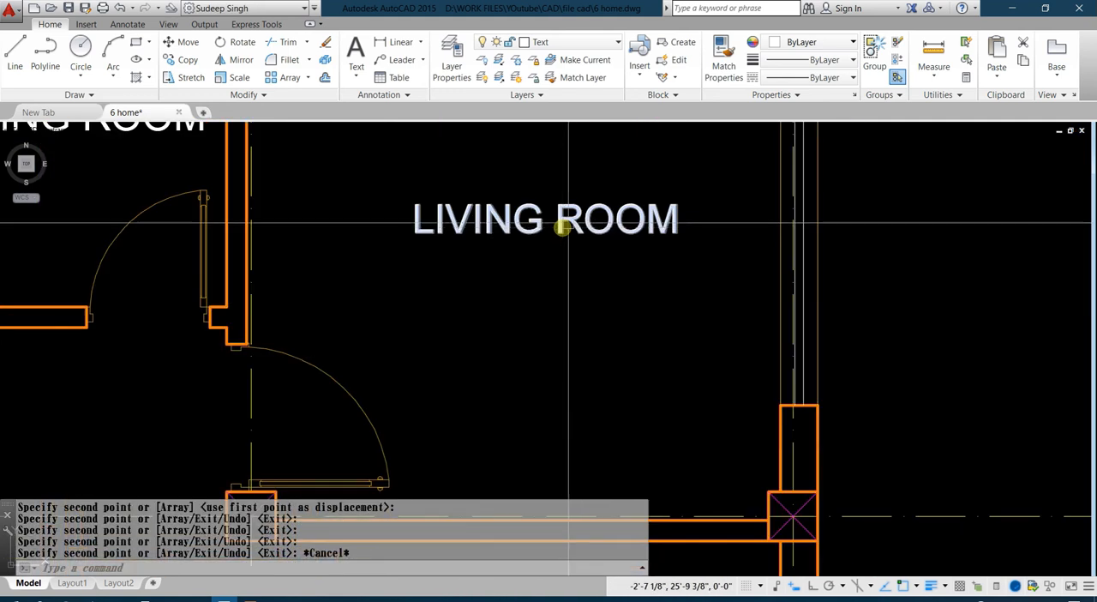
double_click(517, 225)
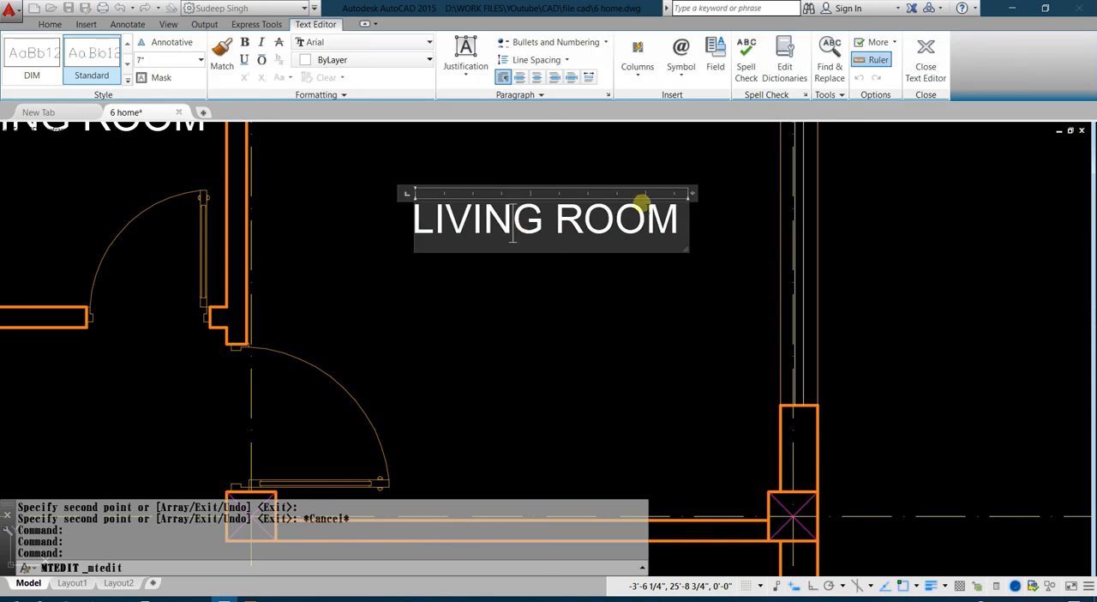
left_click_drag(681, 213, 408, 238)
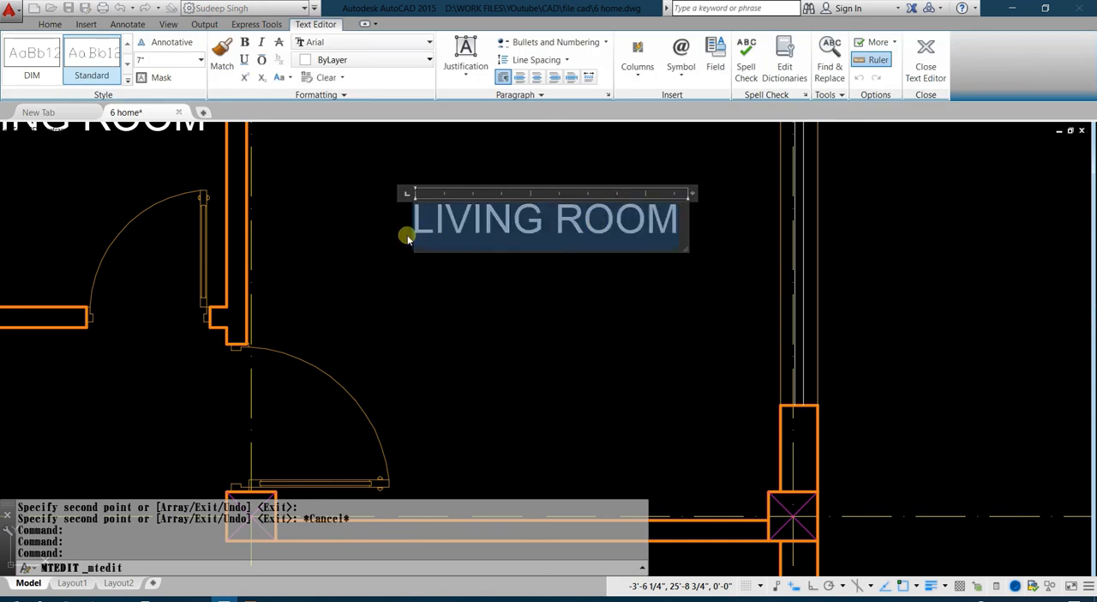
key("Delete")
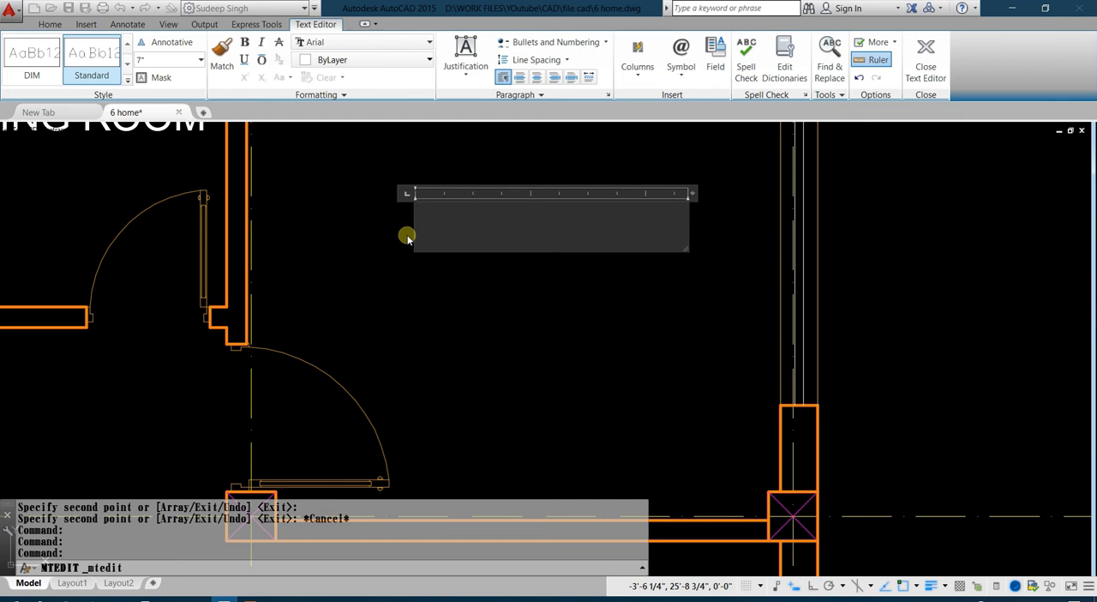
type("KIT")
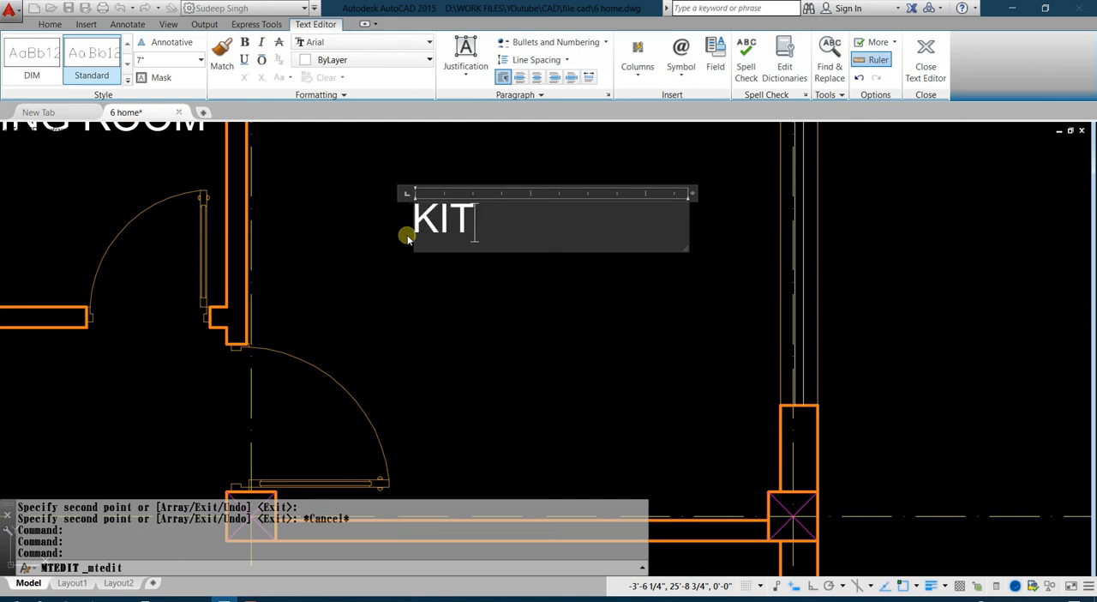
type("VCH")
key("BackSpace")
key("BackSpace")
type("CHEN")
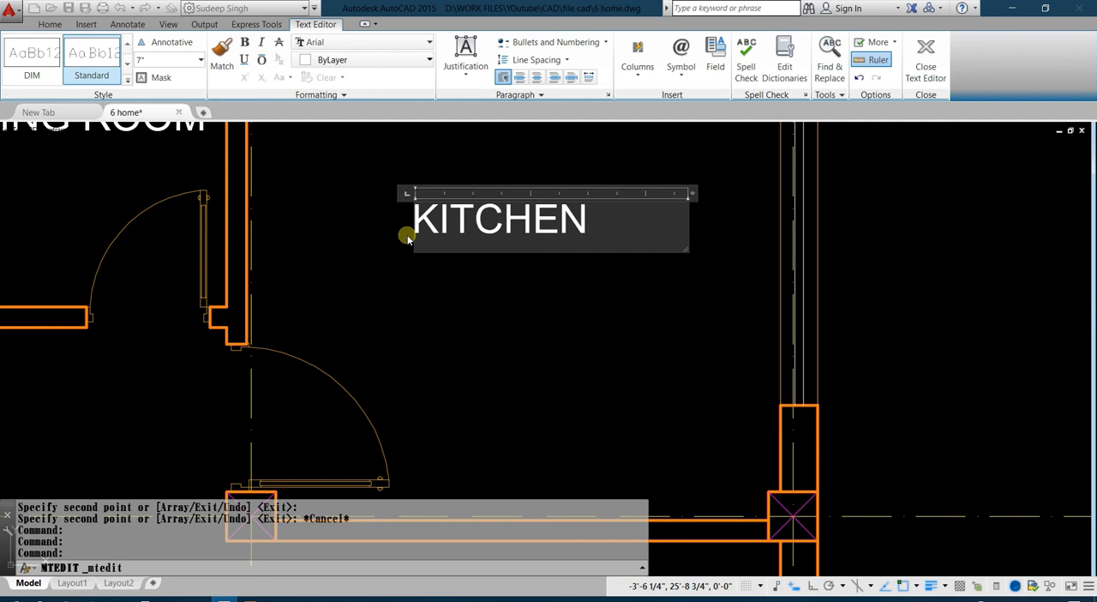
left_click(514, 327)
Replace the copied label text in the small upper-middle room with TOILET.
scroll(513, 322, "down", 2)
middle_click_drag(476, 302, 601, 282)
middle_click_drag(300, 247, 568, 315)
middle_click_drag(815, 321, 720, 343)
double_click(567, 267)
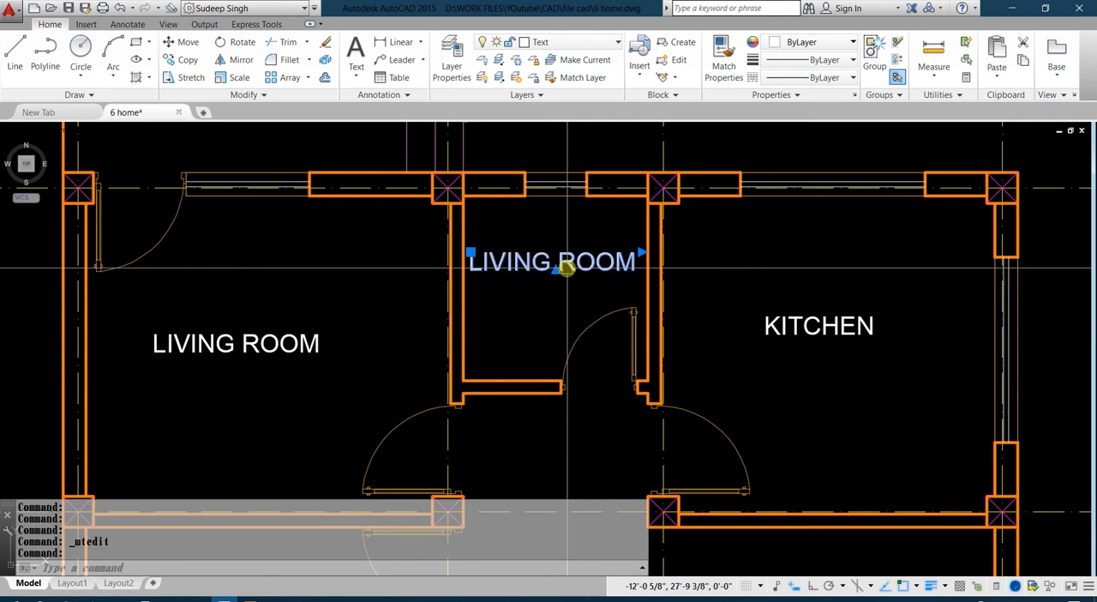
type("TOILET")
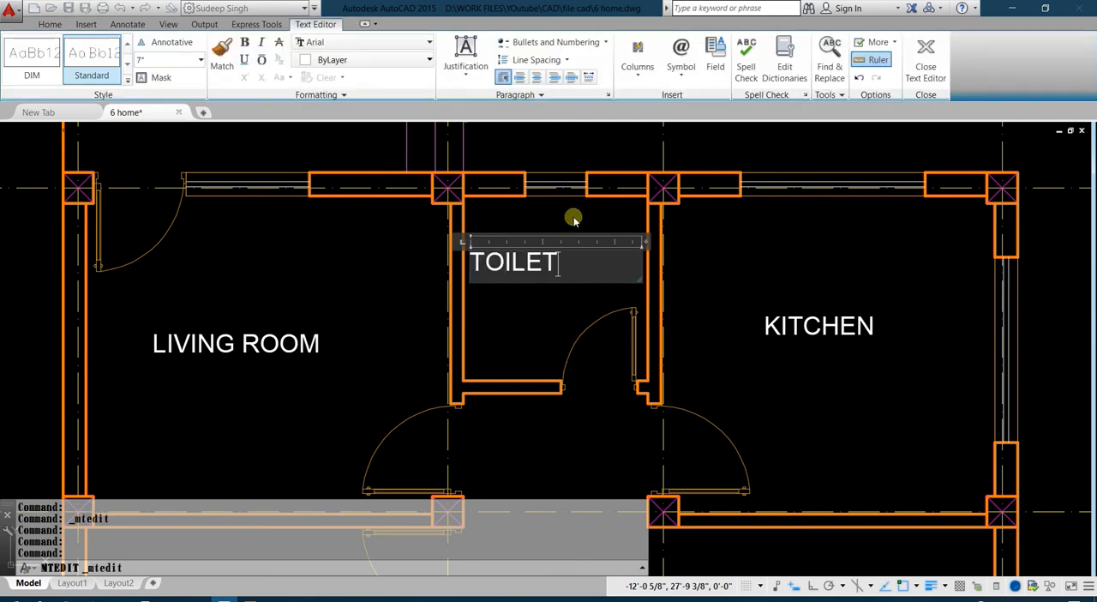
left_click(575, 221)
Replace the copied LIVING ROOM text in the plan's upper-left room with KITCHEN.
scroll(281, 306, "down", 5)
middle_click_drag(282, 306, 431, 258)
left_click(446, 251)
left_click(437, 274)
scroll(429, 274, "up", 4)
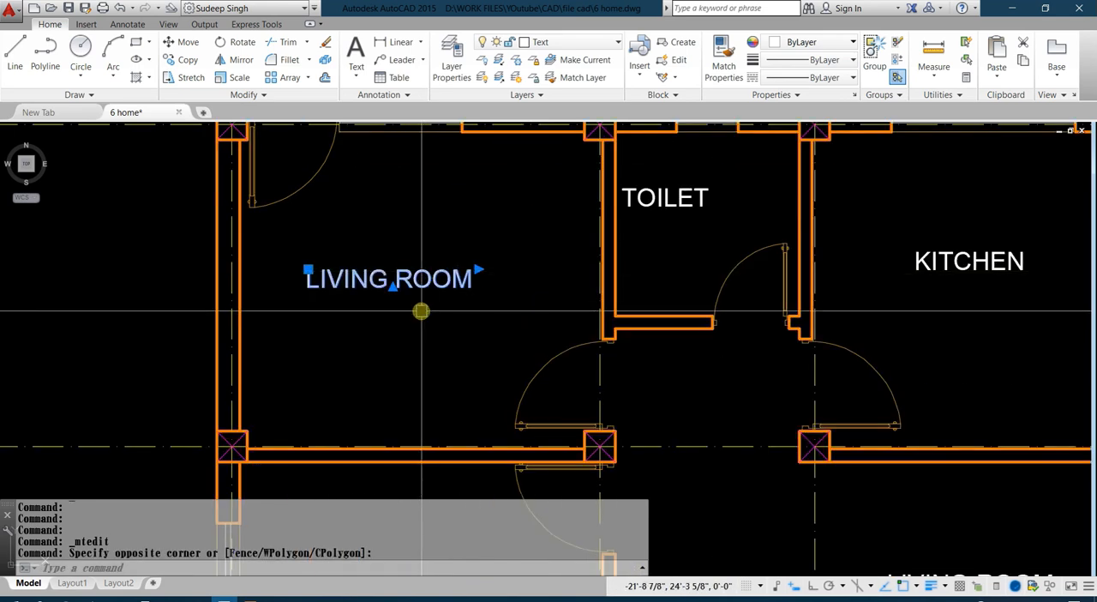
double_click(421, 282)
key("Escape")
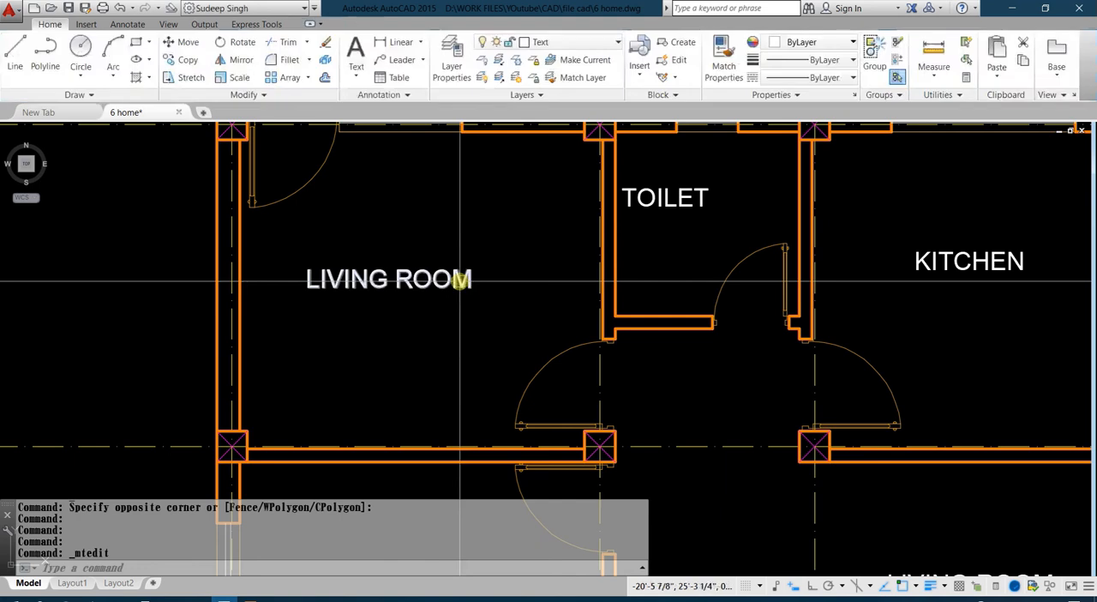
double_click(448, 283)
type("KITCHEN")
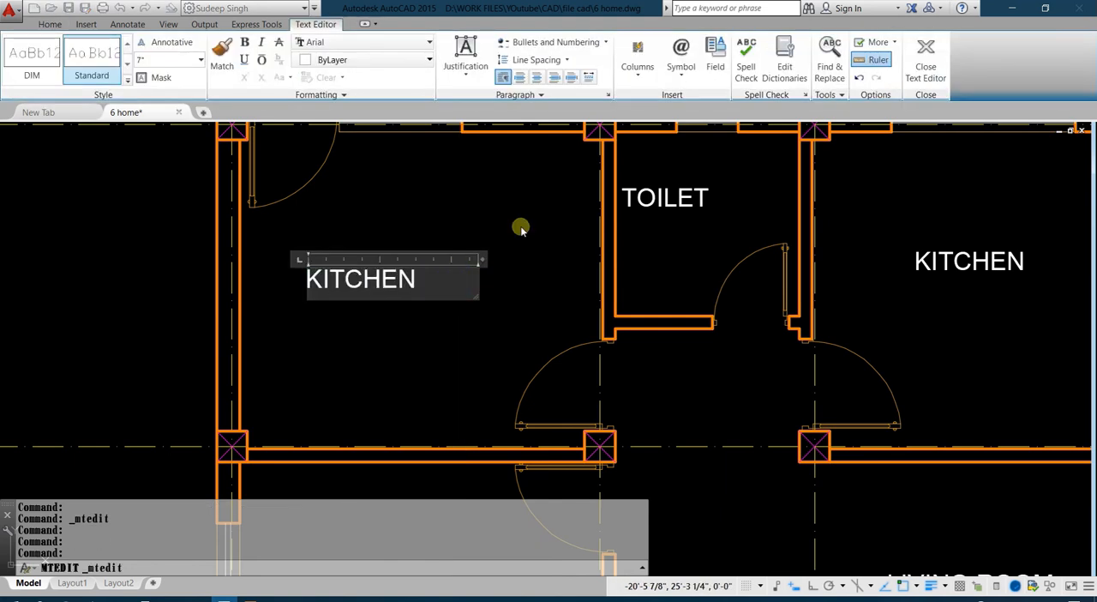
left_click(521, 228)
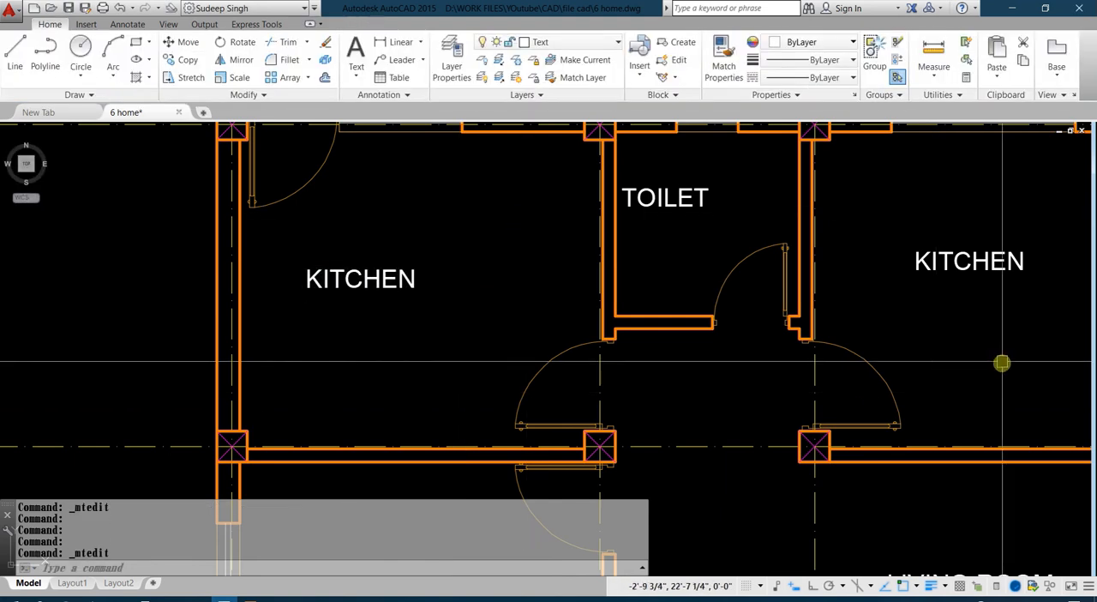
Change the KITCHEN label in the plan's upper-right room to BEDROOM.
double_click(961, 263)
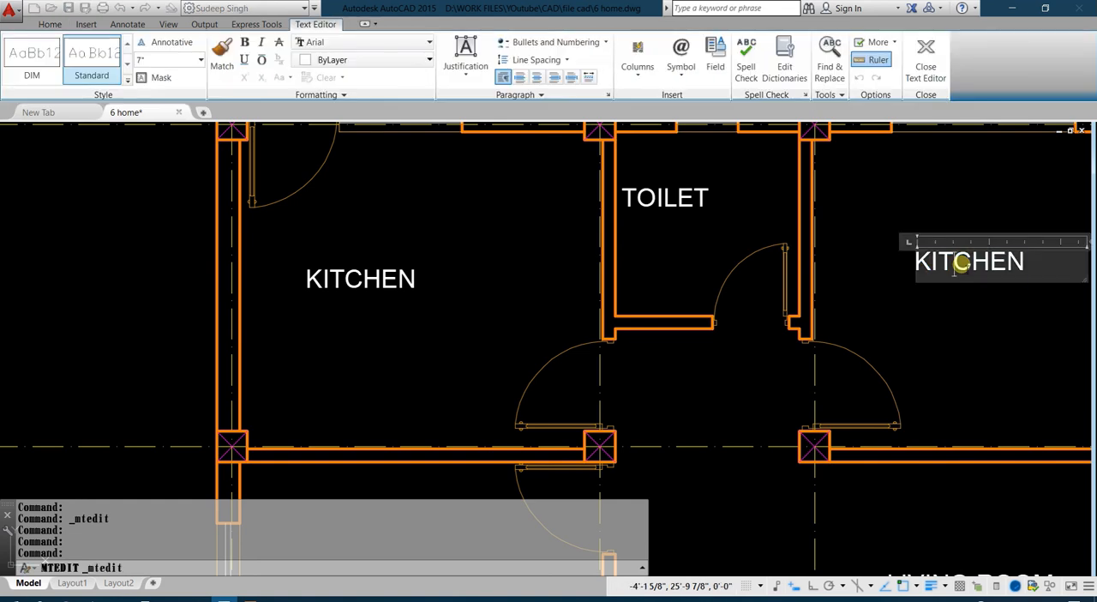
type("BEDROOM")
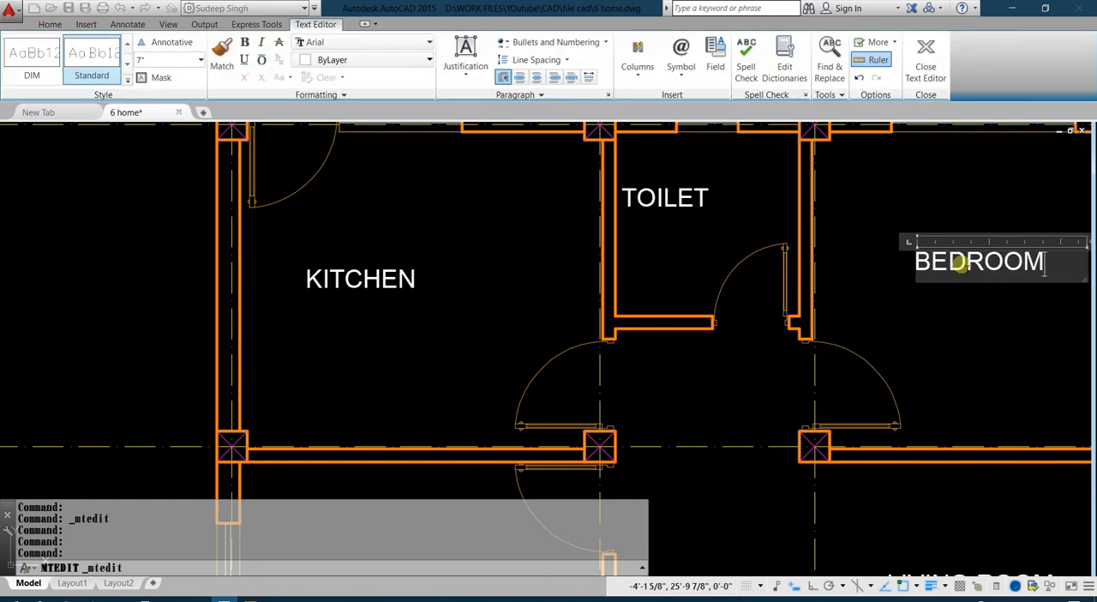
left_click(971, 391)
Replace the copied LIVING ROOM text in the plan's lower-left room with BEDROOM.
scroll(656, 215, "down", 4)
scroll(642, 252, "up", 5)
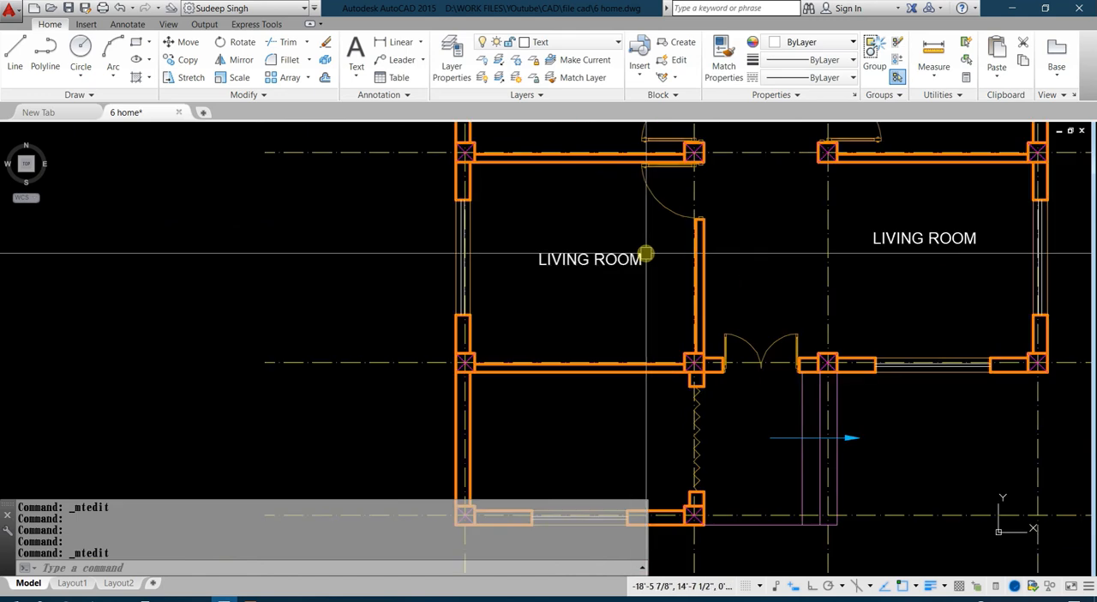
double_click(559, 305)
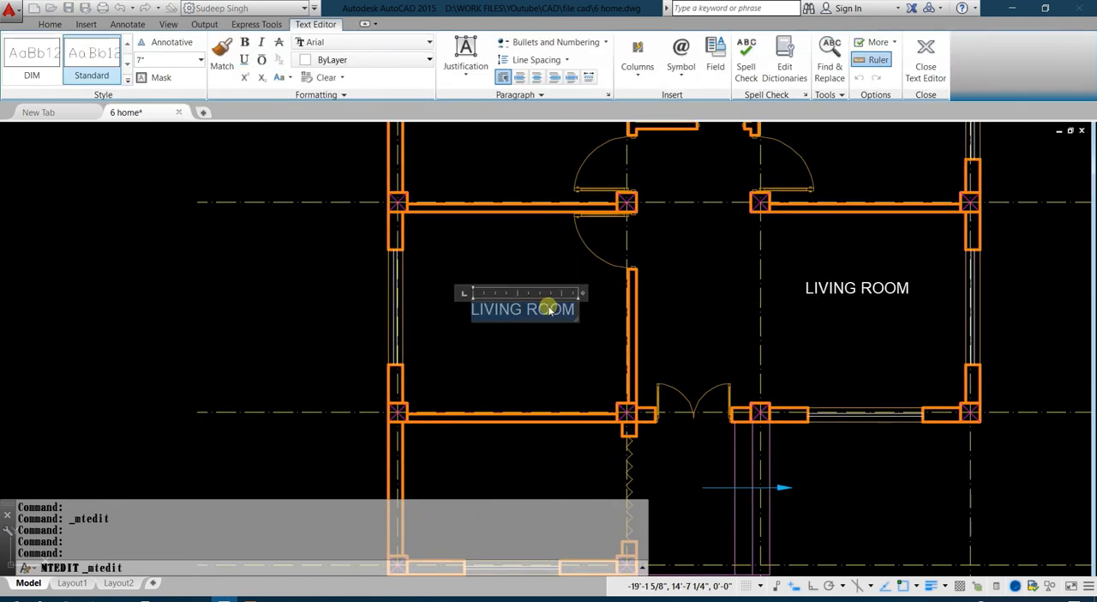
type("BEDROOM")
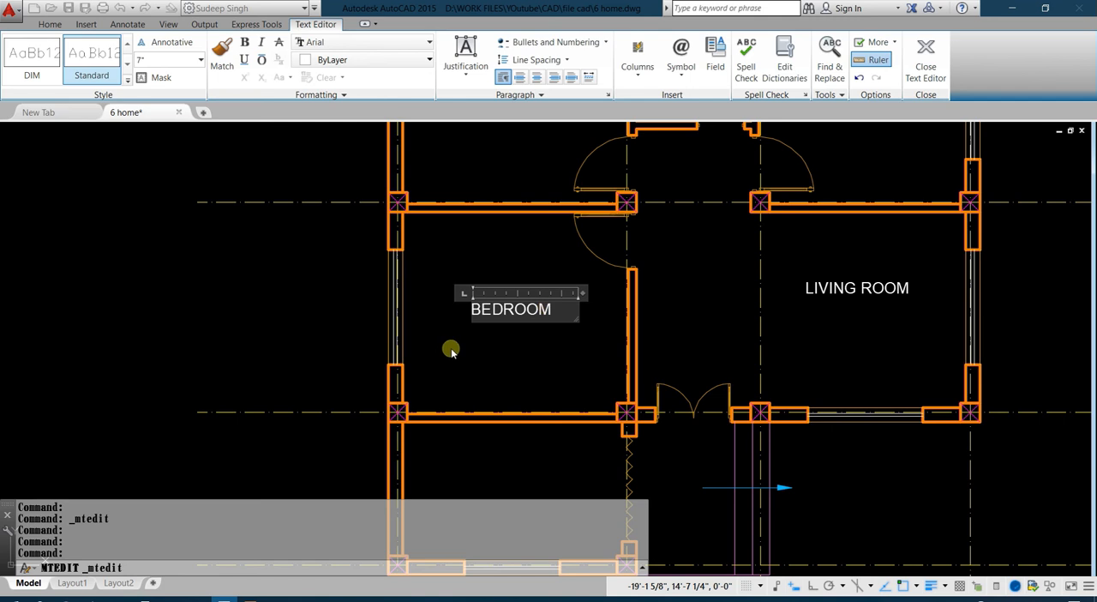
left_click(452, 351)
scroll(475, 277, "down", 2)
scroll(749, 205, "up", 2)
left_click(788, 174)
type("co")
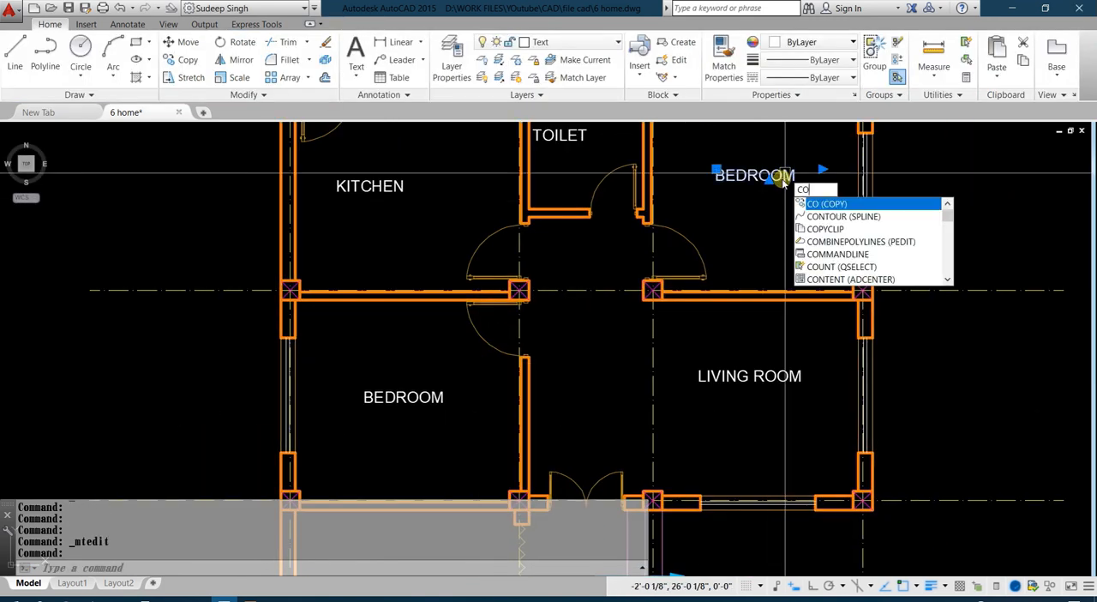
key("Return")
left_click(768, 252)
middle_click_drag(434, 410, 390, 434)
key("Escape")
middle_click_drag(591, 363, 569, 255)
left_click(674, 272)
left_click(644, 361)
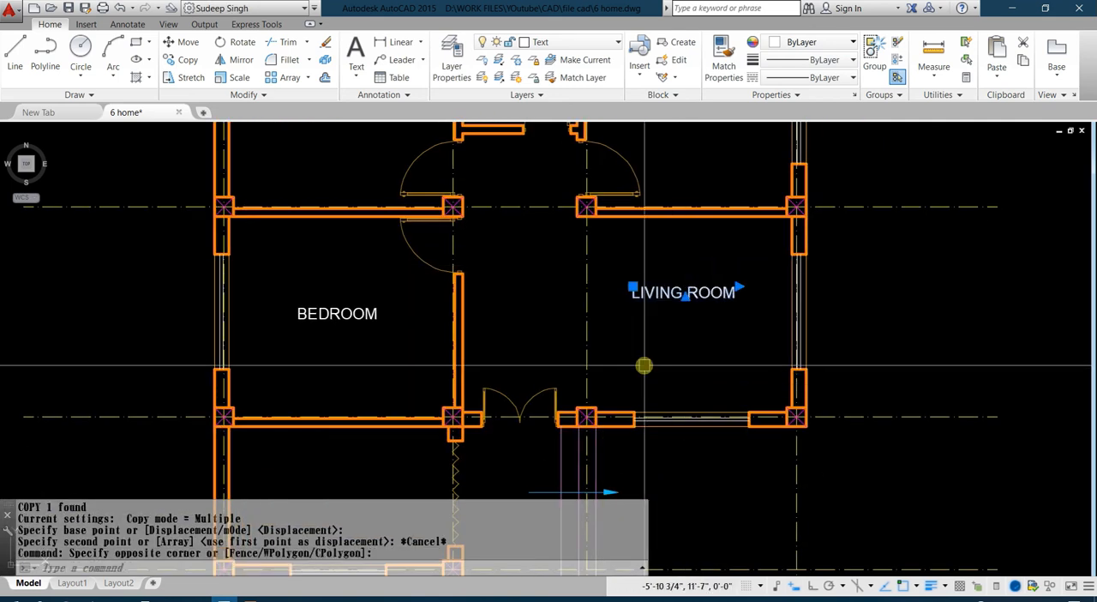
middle_click_drag(687, 285, 660, 442)
middle_click_drag(527, 274, 604, 300)
key("Escape")
Move the TOILET label away from the wall towards the centre of the small upper-middle room.
left_click(551, 235)
scroll(551, 234, "up", 4)
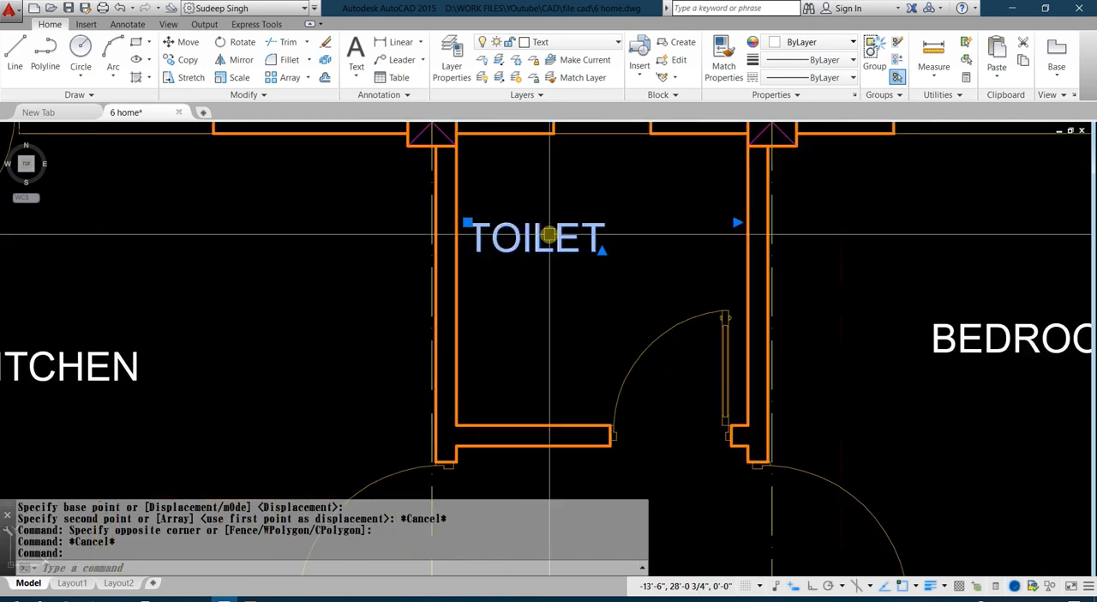
type("m")
key("Return")
left_click(535, 302)
Move the BEDROOM label in the upper-right room slightly down towards the room's centre.
scroll(610, 277, "down", 4)
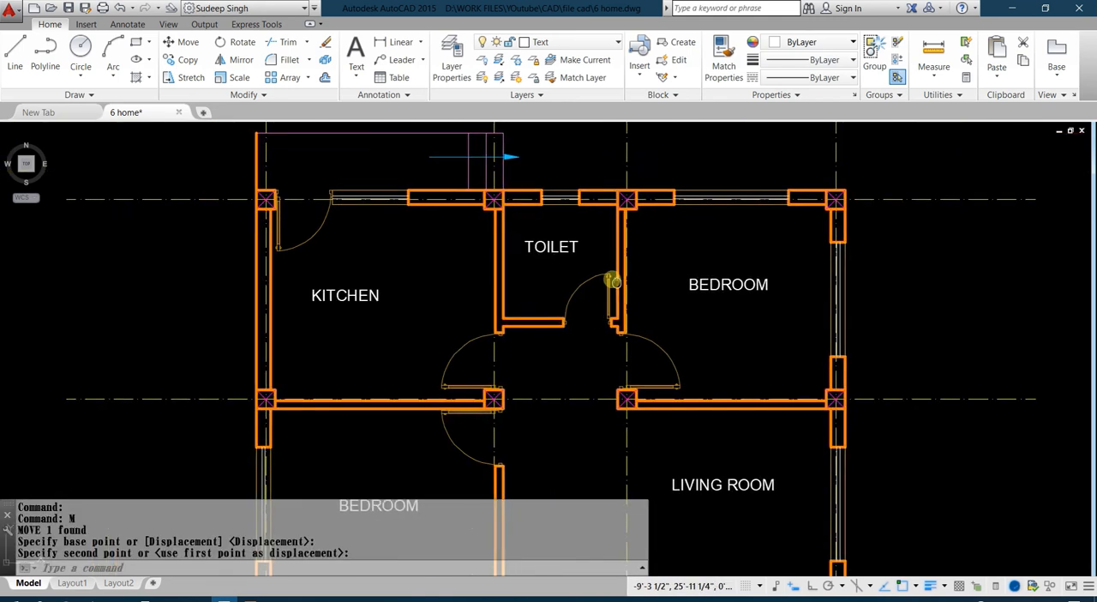
left_click(652, 220)
left_click(631, 284)
type("m")
key("Return")
left_click(647, 274)
left_click(649, 292)
Move the KITCHEN label slightly right and down to centre it in the upper-left room.
left_click(240, 252)
left_click(238, 310)
type("m")
key("Return")
left_click(257, 311)
Delete the spare ROOM text lying outside the floor plan, beyond the living room's outer wall.
middle_click_drag(582, 433, 591, 286)
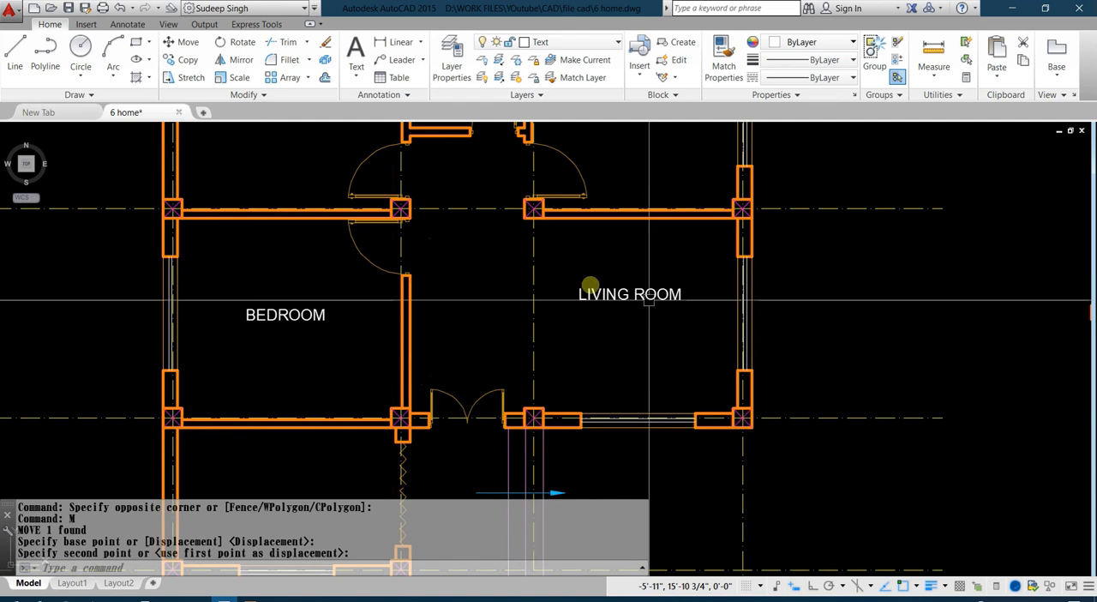
middle_click_drag(454, 261, 511, 374)
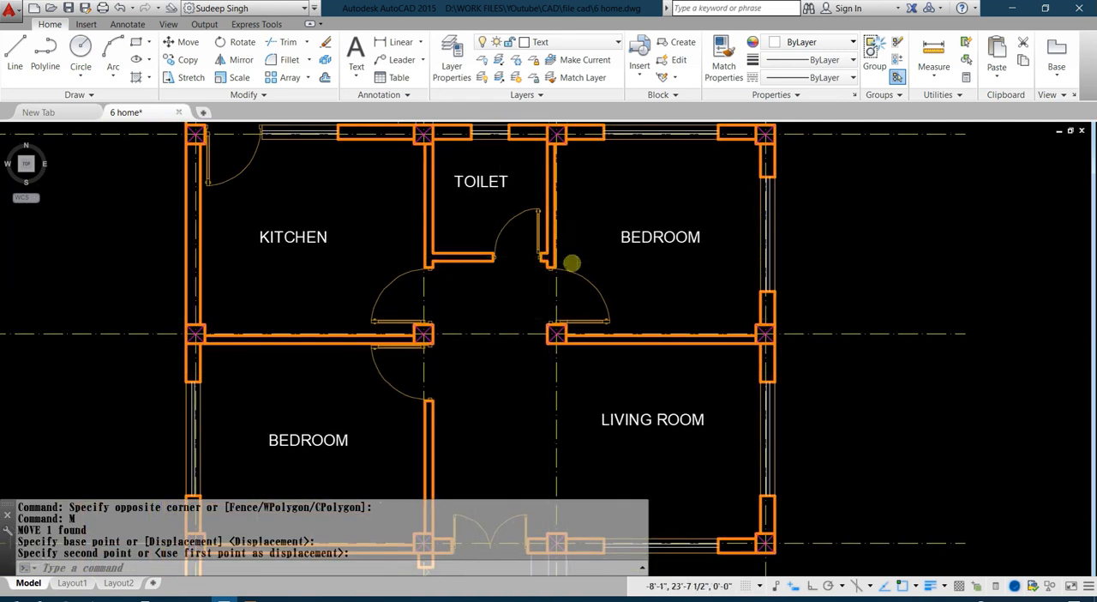
scroll(572, 257, "down", 2)
mouse_move(572, 353)
middle_mouse_down()
mouse_move(600, 306)
mouse_move(585, 345)
middle_mouse_up()
left_click(585, 345)
left_click(984, 299)
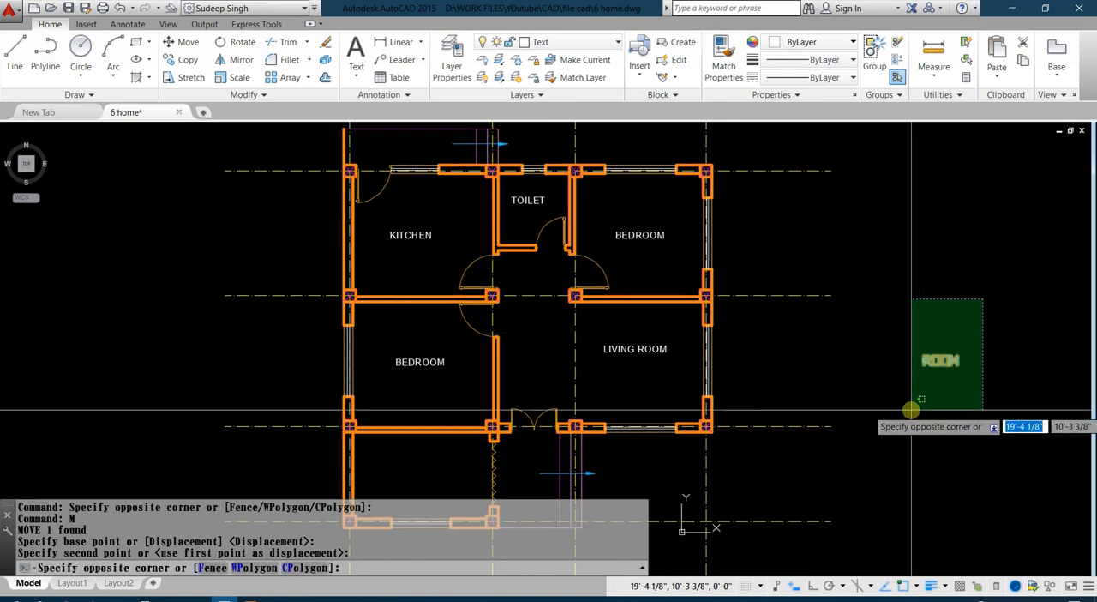
left_click(911, 410)
key("Delete")
scroll(699, 295, "up", 2)
type("D")
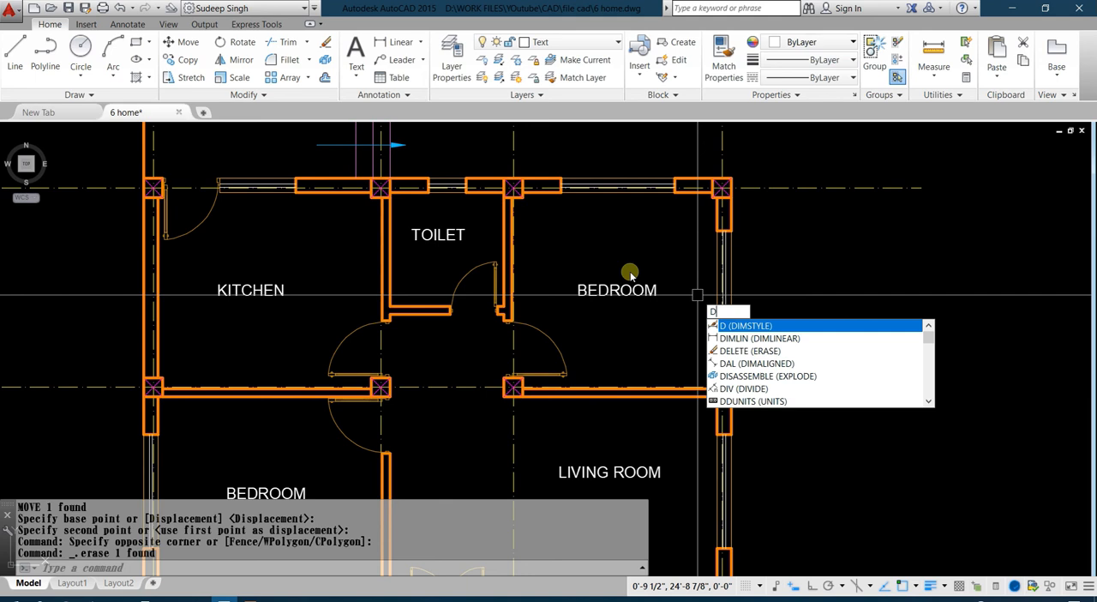
key("Escape")
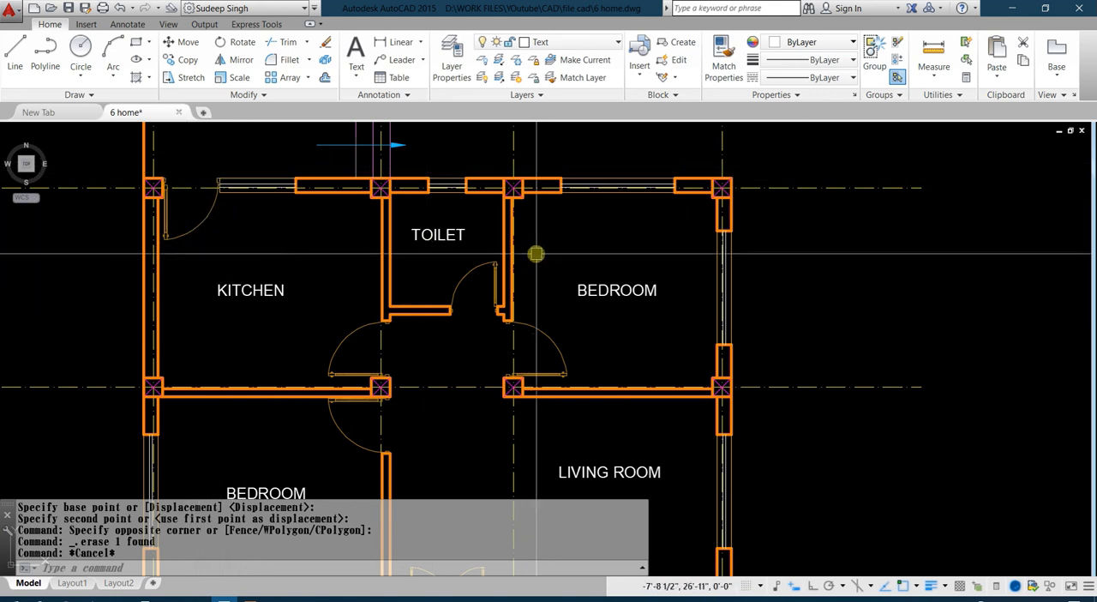
Try to measure a distance from the inner corner of the window opening in the upper-right bedroom's top wall.
left_click(936, 73)
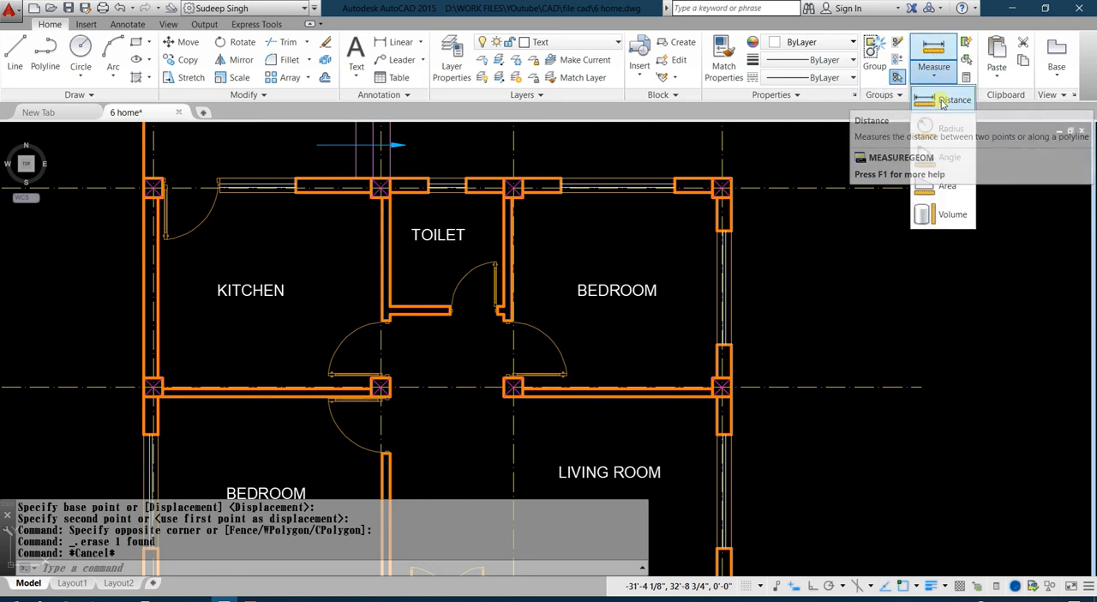
left_click(950, 100)
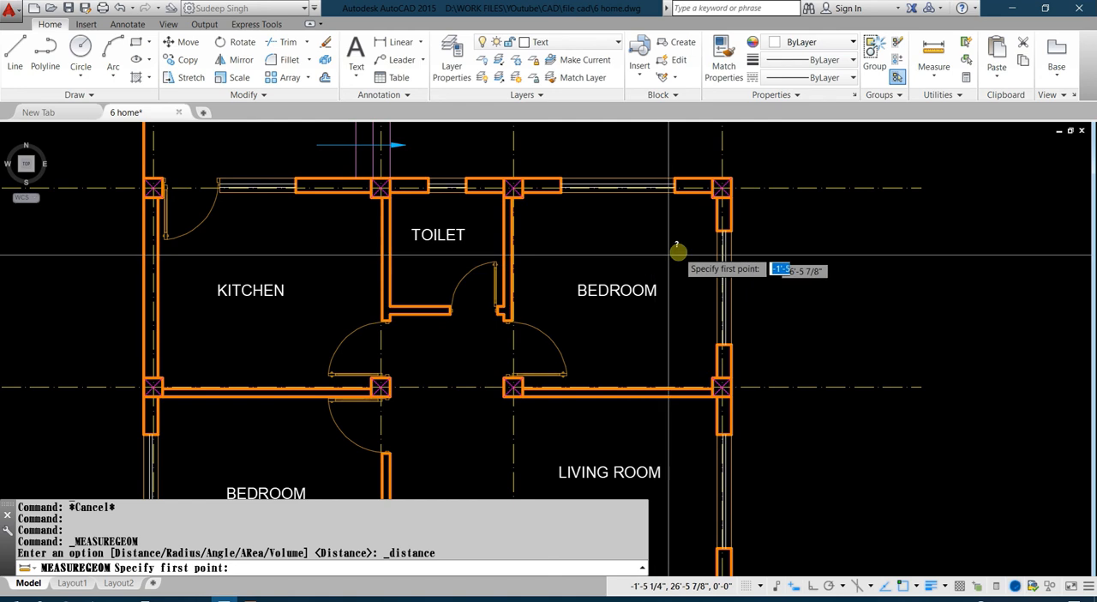
left_click(562, 192)
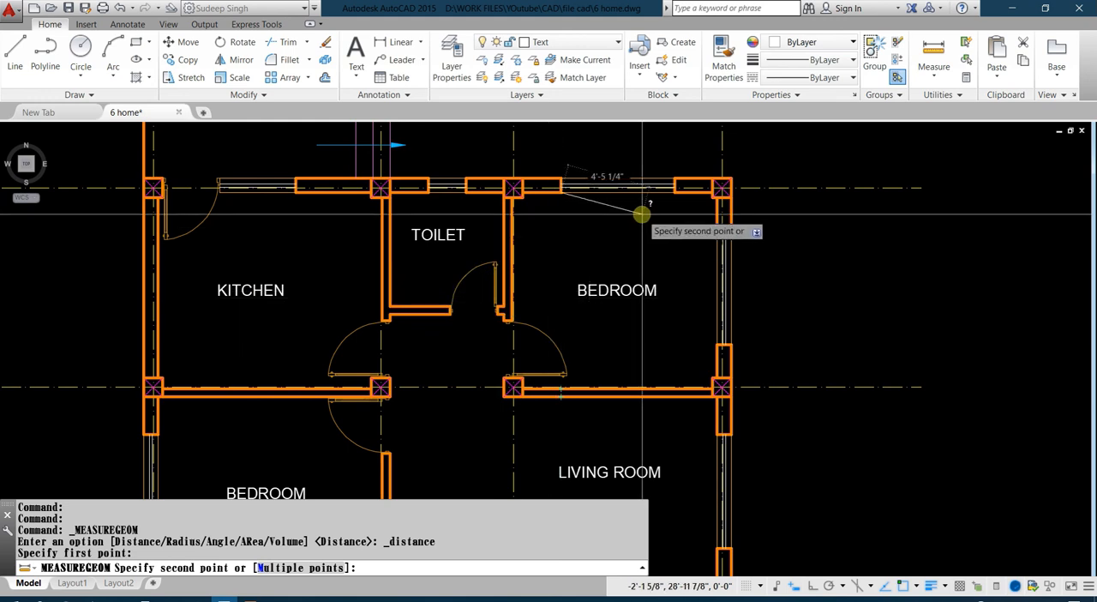
key("Escape")
scroll(485, 310, "down", 3)
middle_click_drag(485, 311, 549, 335)
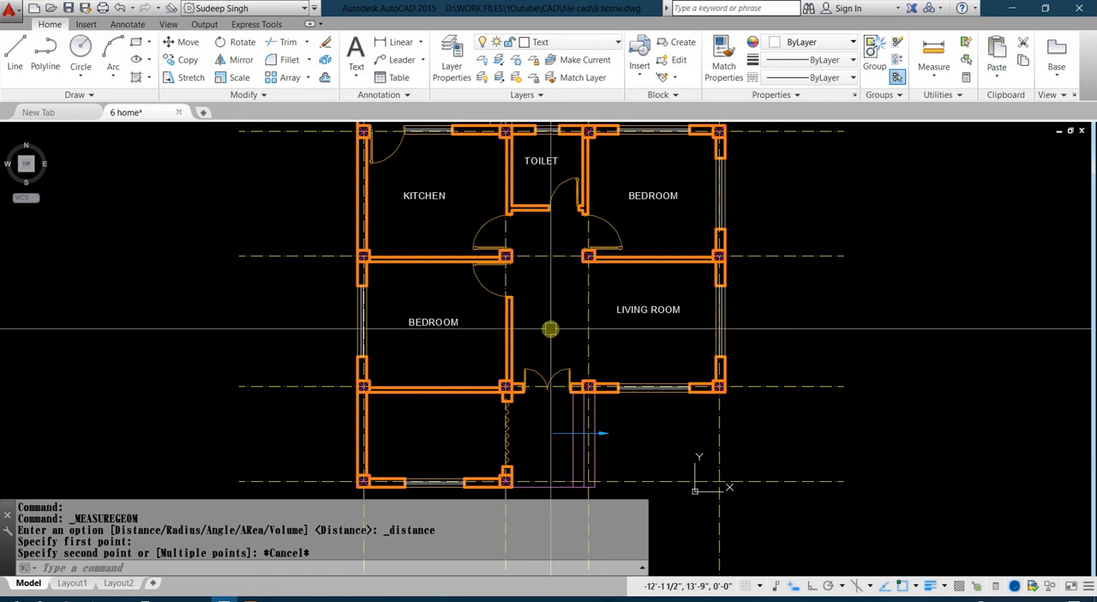